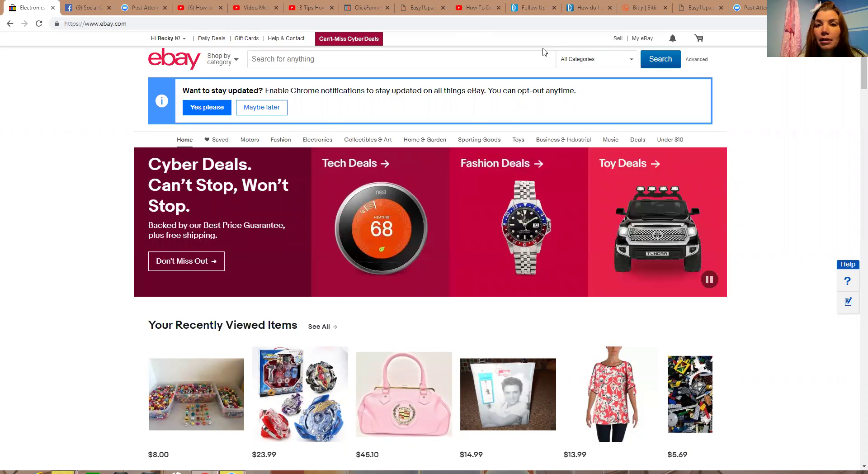
# Open the My eBay Summary page showing the 16-item watch list
pyautogui.moveTo(643, 40)
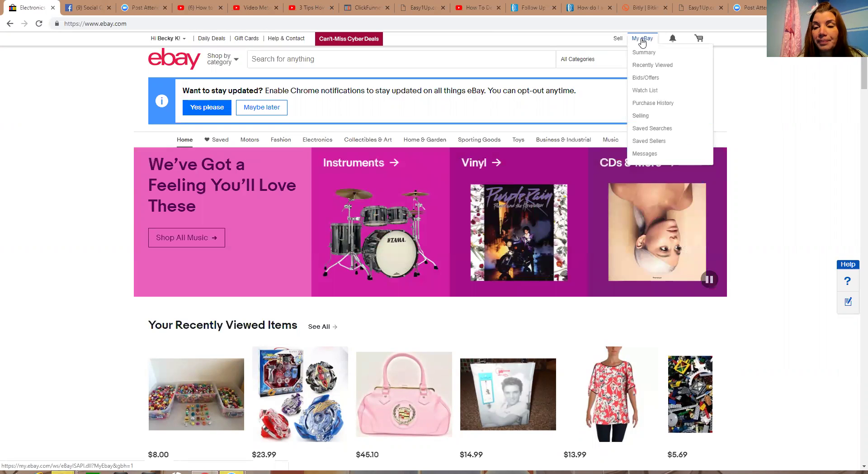
pyautogui.click(643, 40)
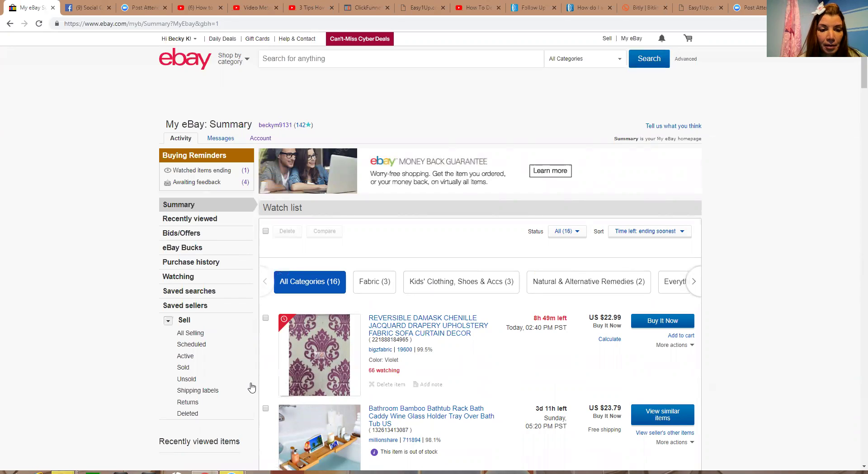
# View All Selling: 48 active, 23 sold, 19 unsold listings and $516.24 over 60 days
pyautogui.click(199, 338)
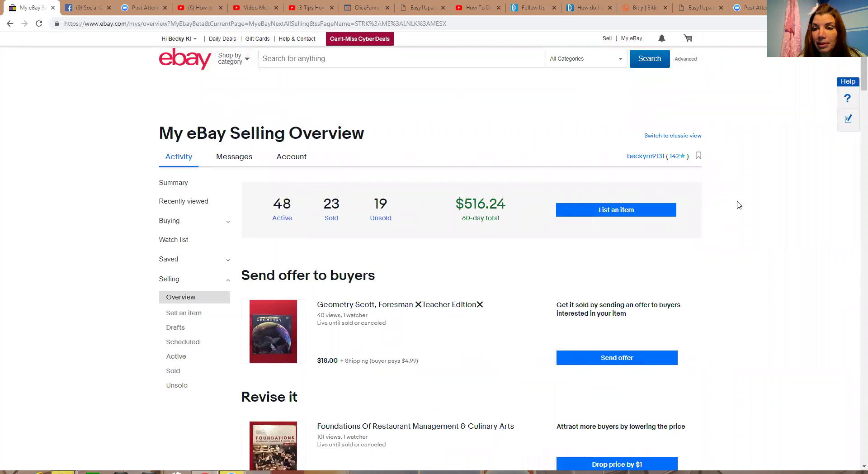
pyautogui.scroll(-2, 855, 72)
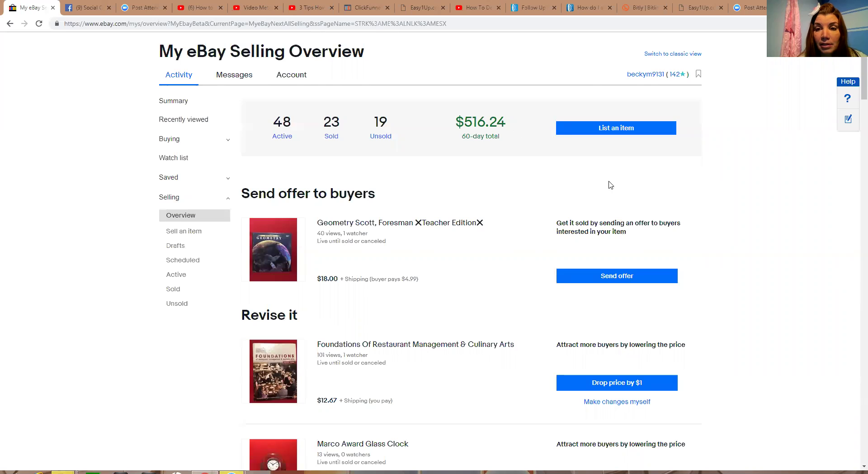
# Start a new listing so the Poncho and Shoes drafts are offered
pyautogui.click(621, 135)
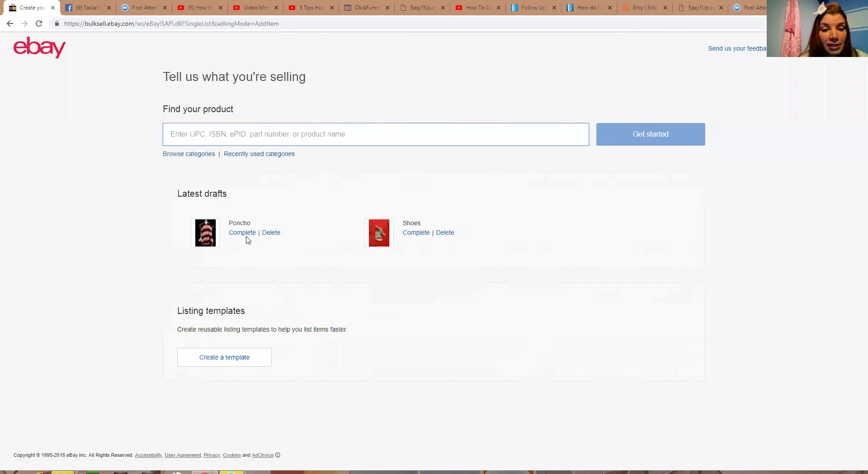
# Resume the Shoes draft and put 'John Fashion' before 'Shoes' in the title
pyautogui.click(417, 234)
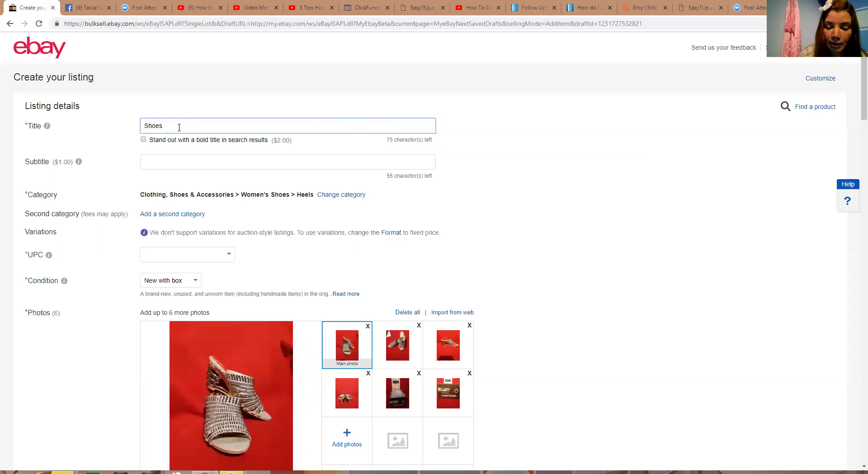
pyautogui.write('Jo')
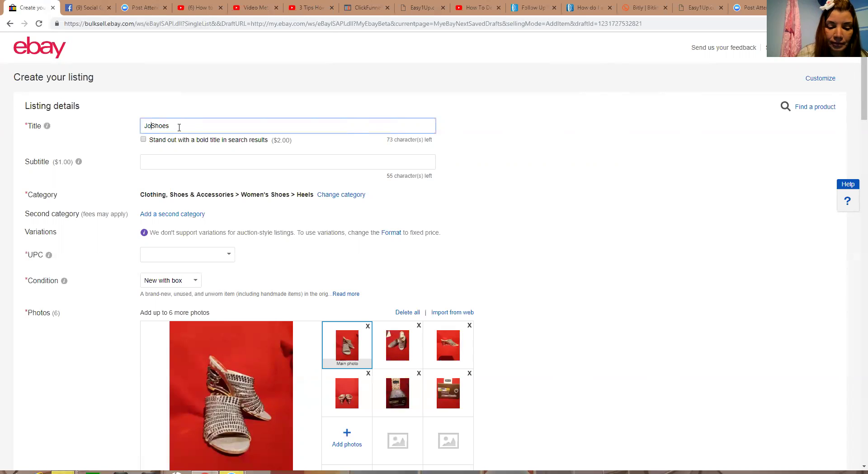
pyautogui.write('hn ')
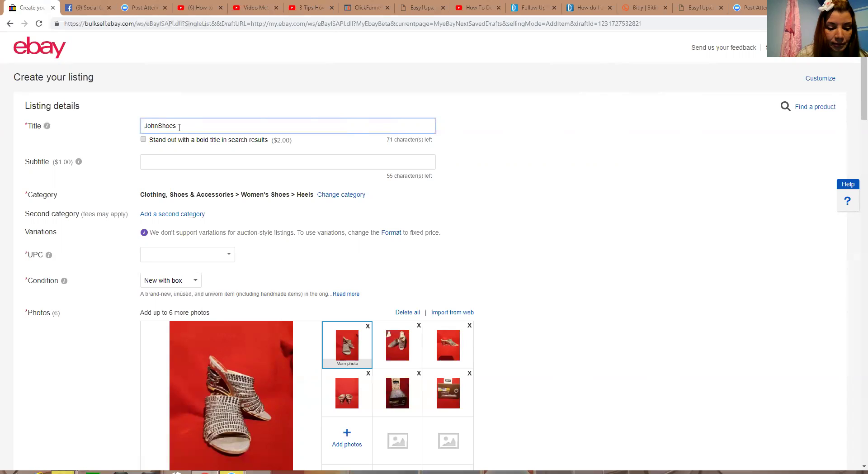
pyautogui.write('Fa')
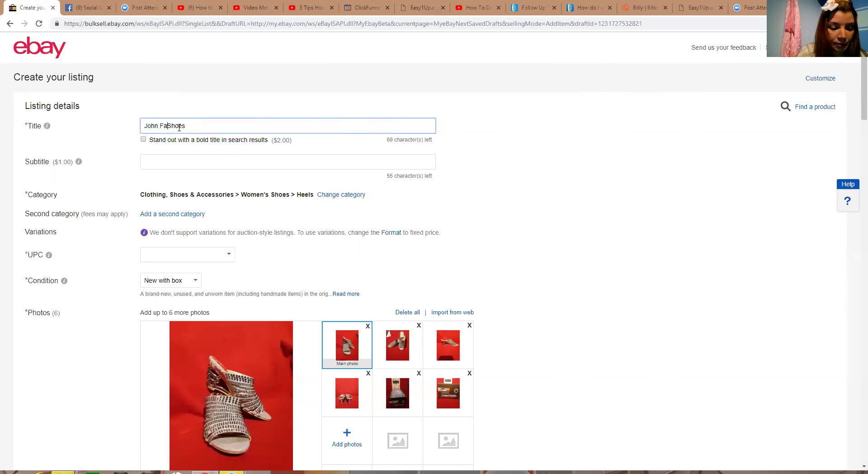
pyautogui.write('shion')
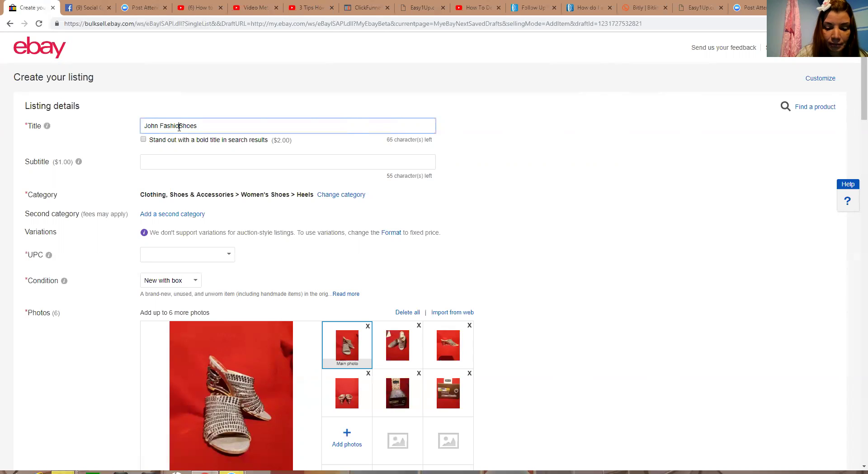
pyautogui.write('s')
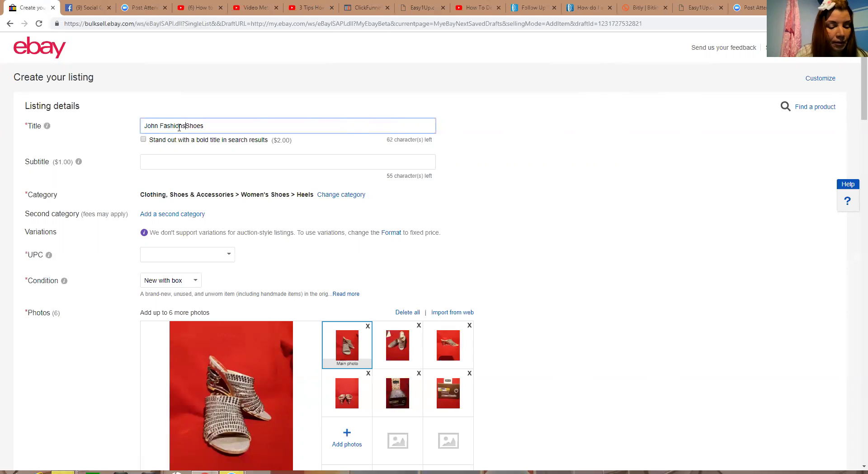
pyautogui.press('BackSpace')
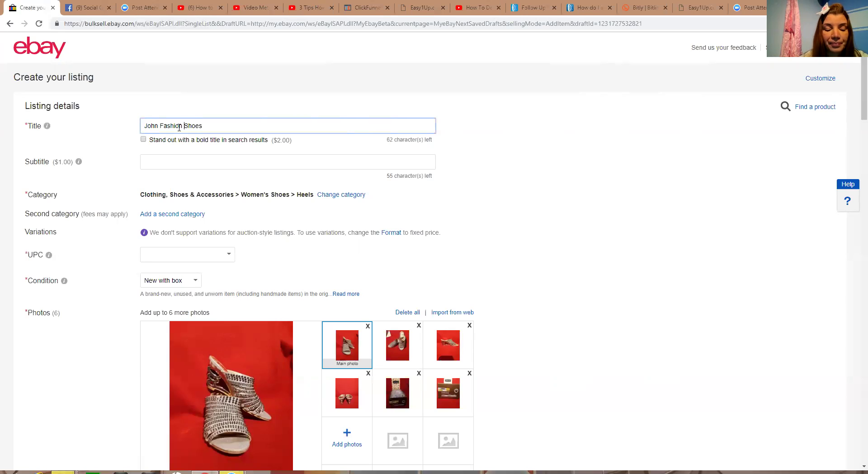
# Insert 'Sexy' and capitalised 'Silver' before 'Shoes' in the listing title
pyautogui.write('Sex')
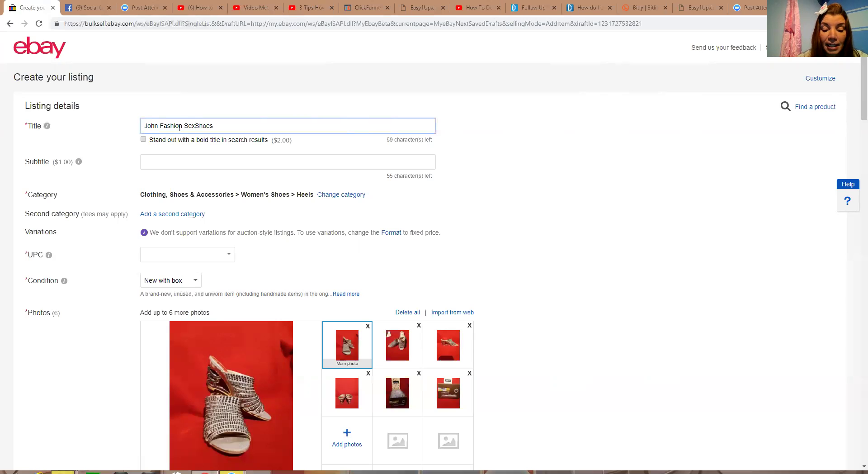
pyautogui.write('y')
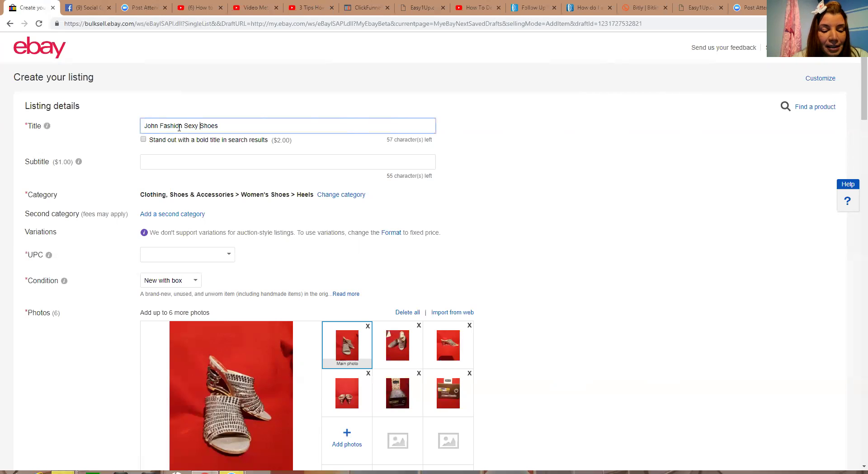
pyautogui.write('s')
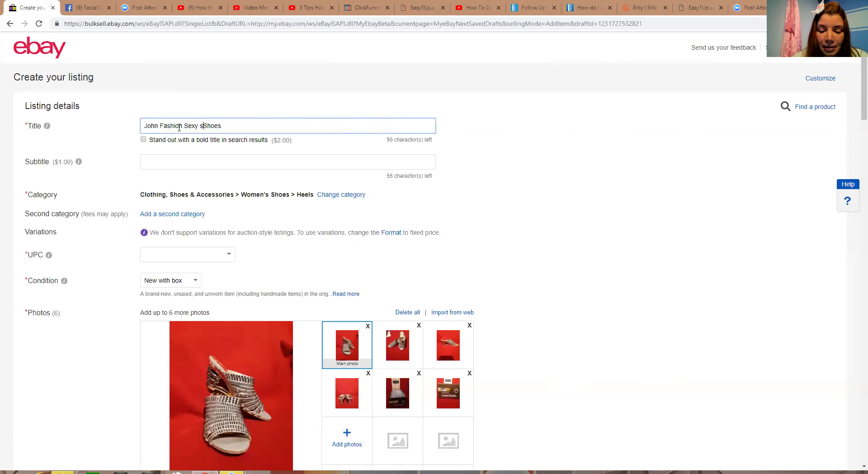
pyautogui.write('ilver')
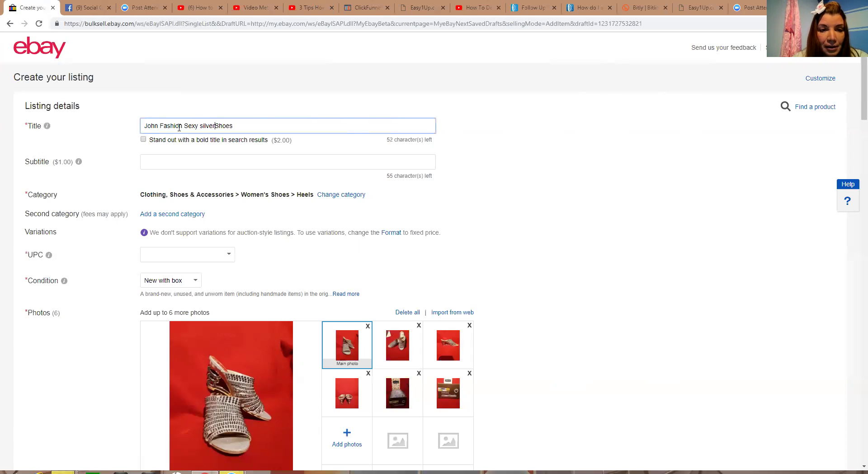
pyautogui.press('BackSpace')
pyautogui.press('BackSpace')
pyautogui.press('BackSpace')
pyautogui.press('BackSpace')
pyautogui.press('BackSpace')
pyautogui.press('BackSpace')
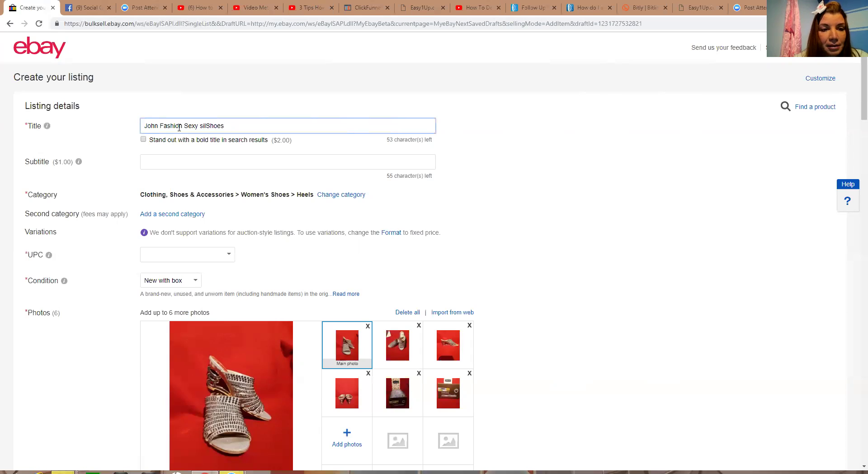
pyautogui.write('S')
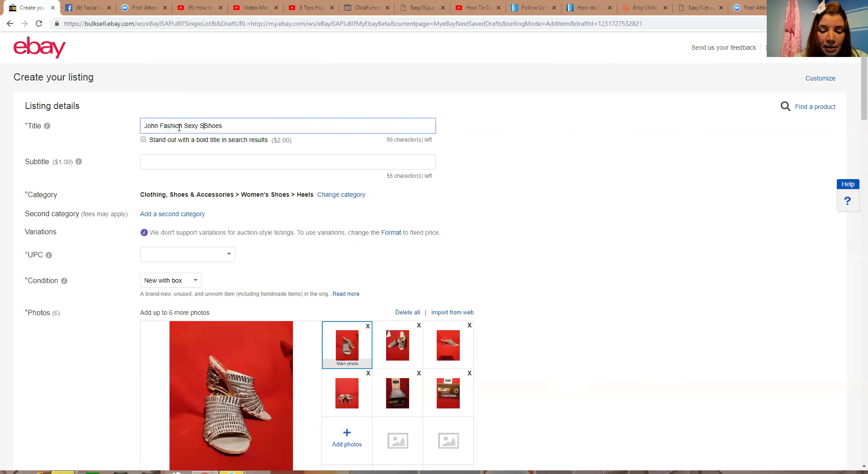
pyautogui.write('ilver')
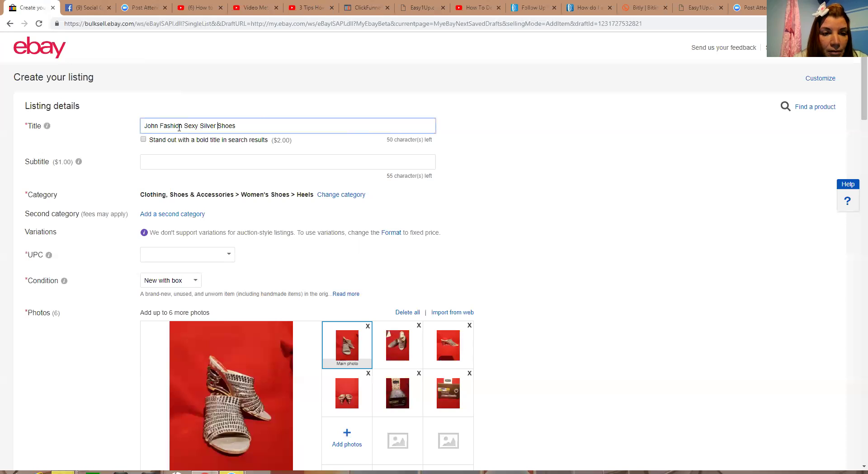
# Add 'Rinestone' before 'Shoes' so the title reads 'John Fashion Sexy Silver Rinestone Shoes'
pyautogui.write('Rin')
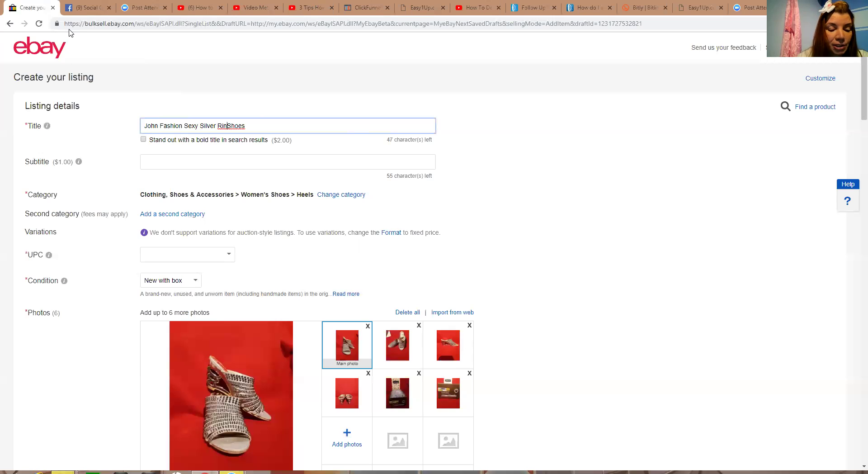
pyautogui.write('es')
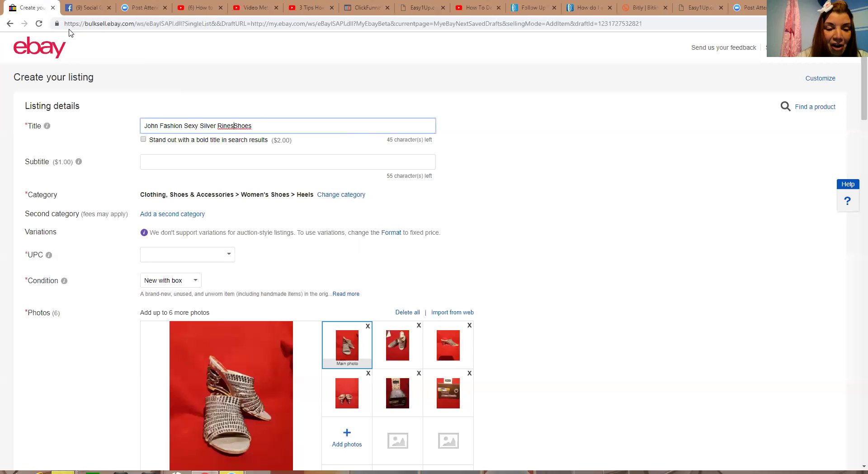
pyautogui.write('t')
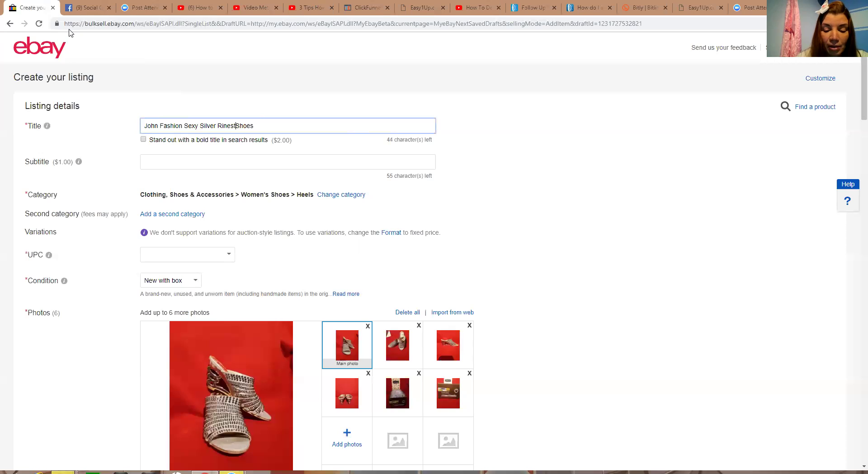
pyautogui.write('one')
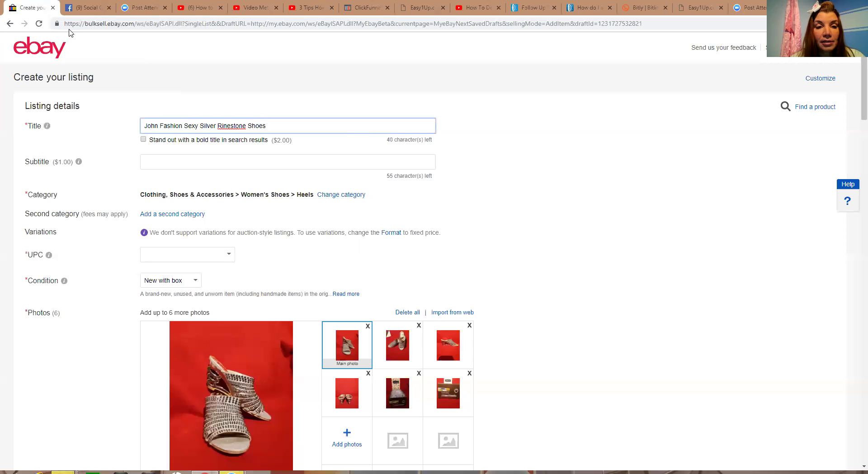
pyautogui.press('BackSpace')
pyautogui.write('s')
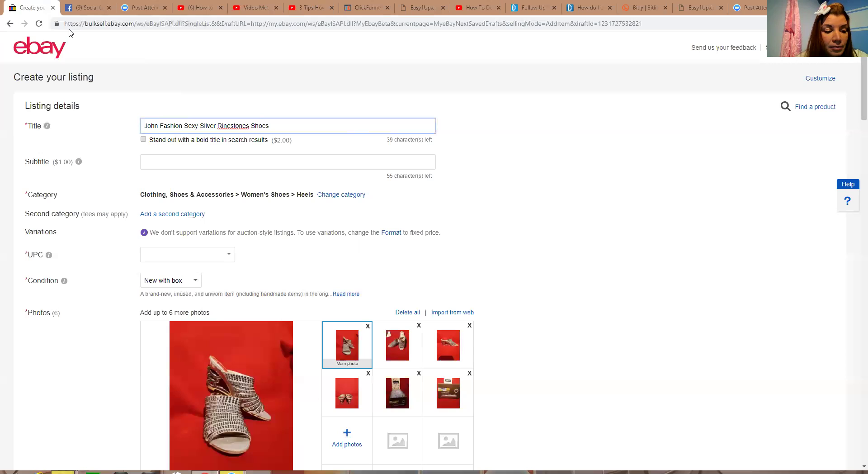
pyautogui.press('BackSpace')
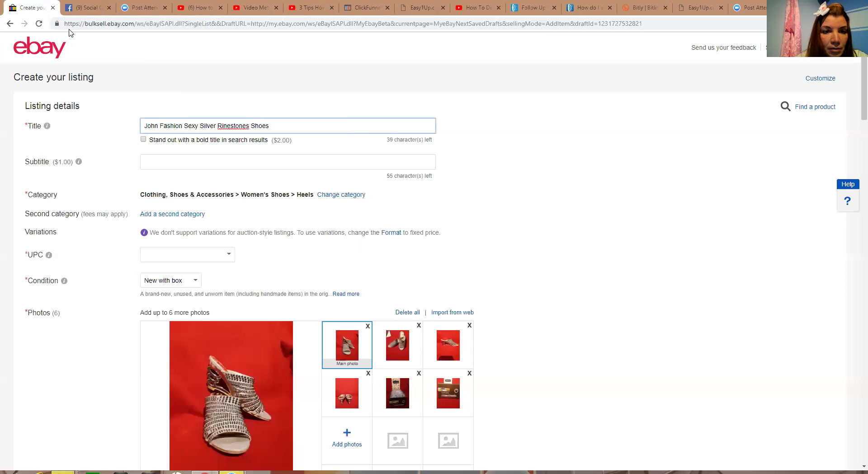
pyautogui.press('BackSpace')
pyautogui.press('BackSpace')
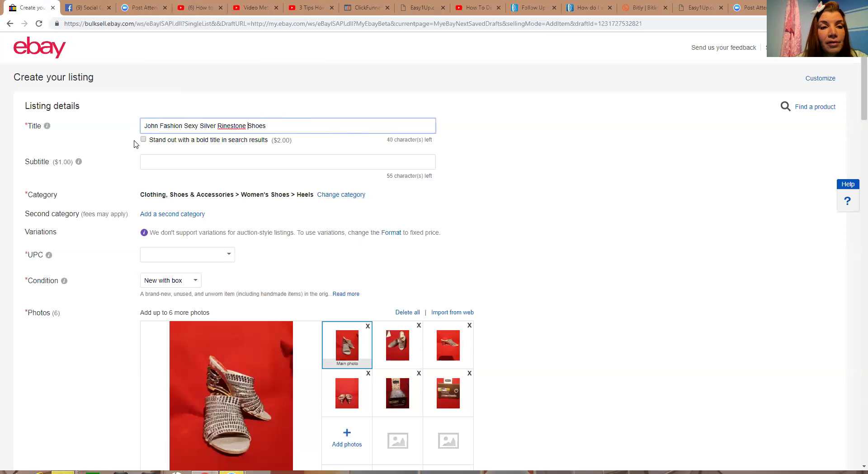
# Replace 'Sexy' with 'SEXY' in the listing title
pyautogui.press('BackSpace')
pyautogui.press('BackSpace')
pyautogui.press('BackSpace')
pyautogui.press('BackSpace')
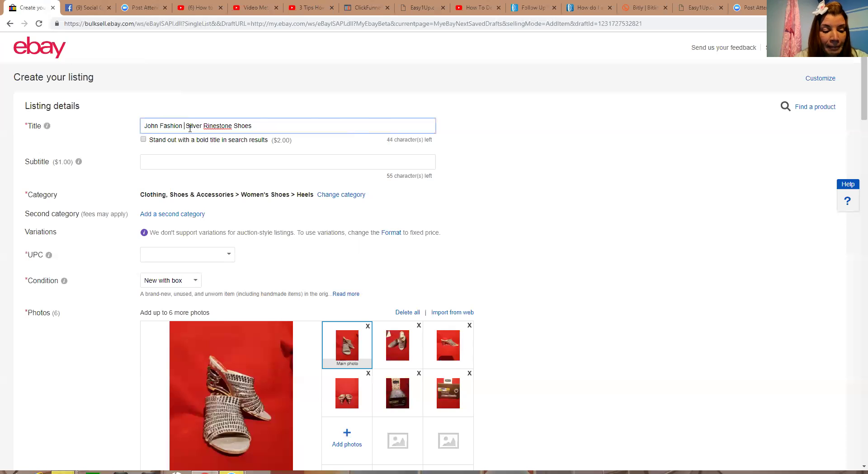
pyautogui.write('SEXY')
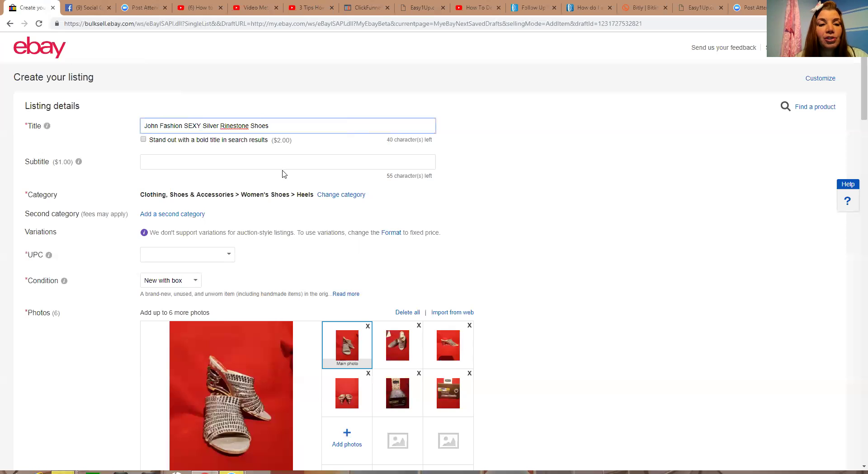
# Show the suggested categories, keeping Women's Shoes > Heels selected
pyautogui.click(343, 195)
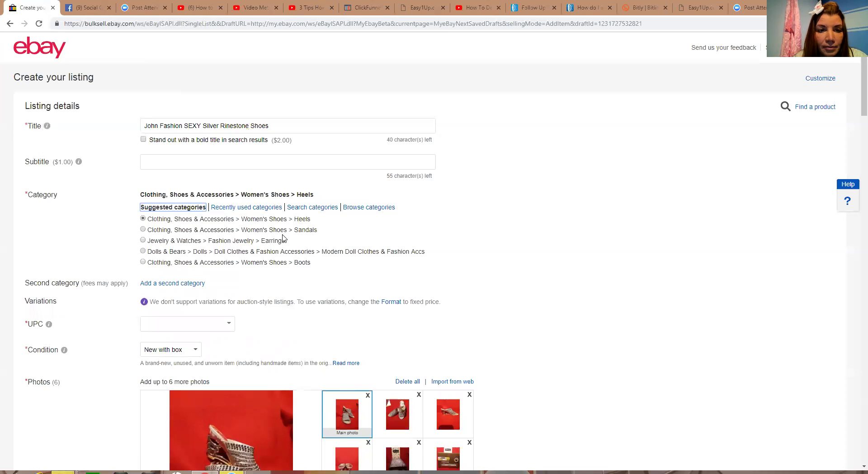
pyautogui.click(76, 246)
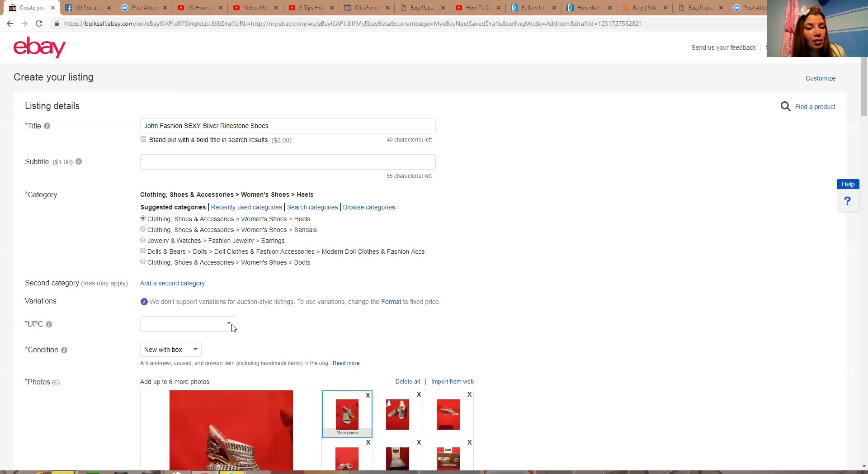
pyautogui.click(230, 326)
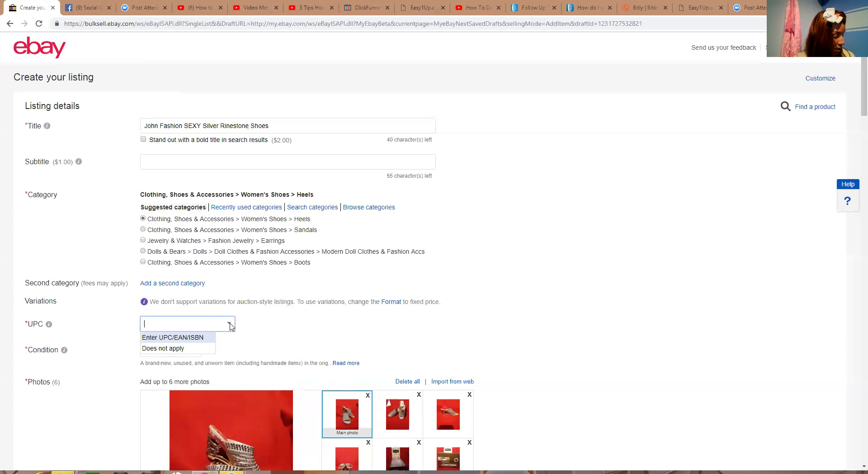
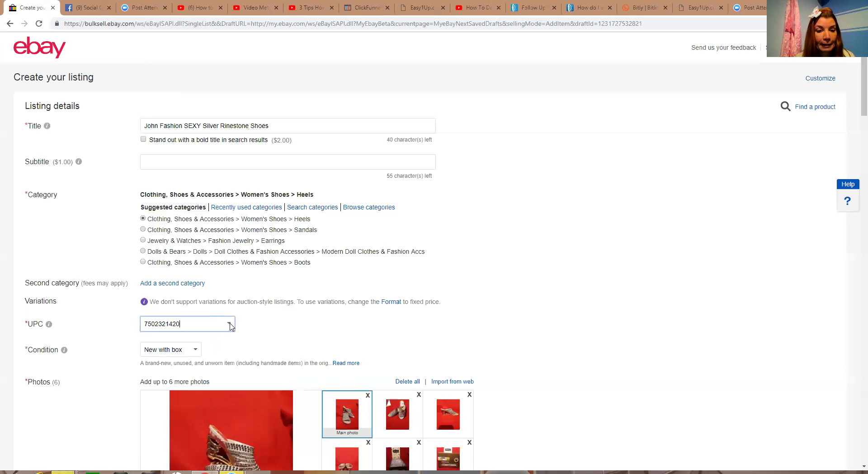
pyautogui.click(196, 352)
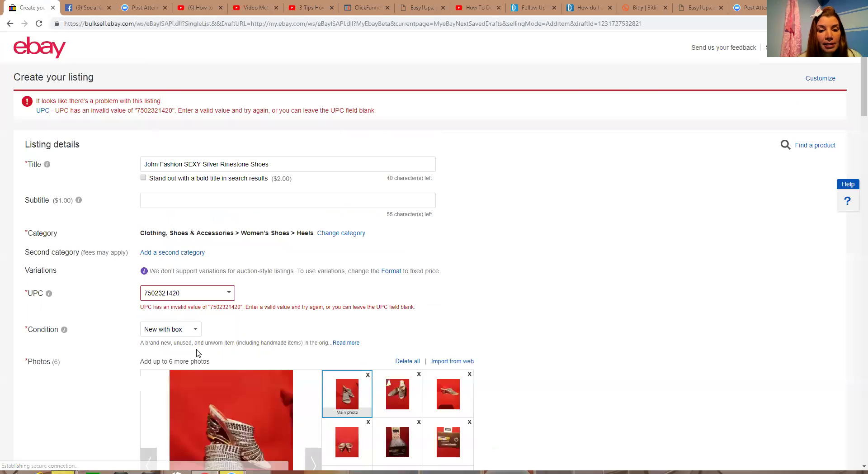
pyautogui.click(230, 294)
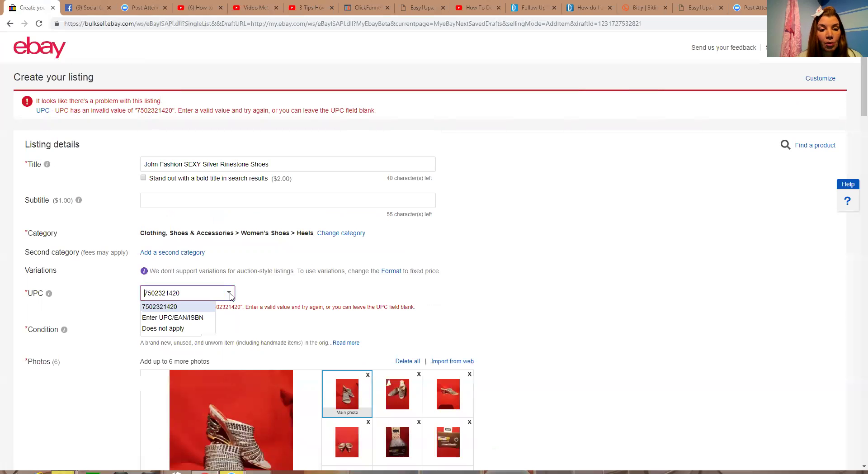
pyautogui.click(184, 331)
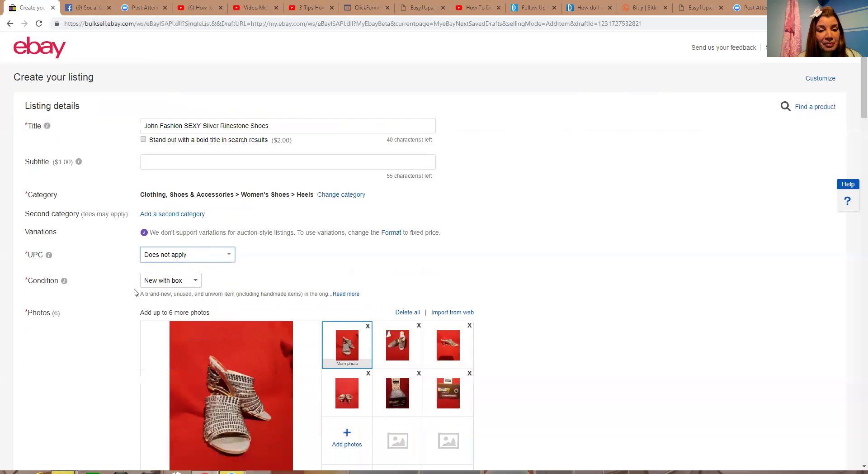
# Set condition to Pre-owned with the description 'New worn a few times.'
pyautogui.click(196, 281)
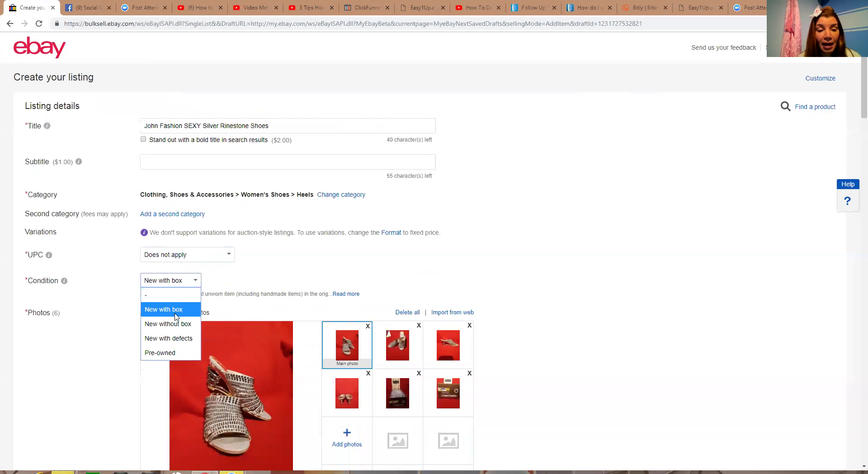
pyautogui.click(157, 356)
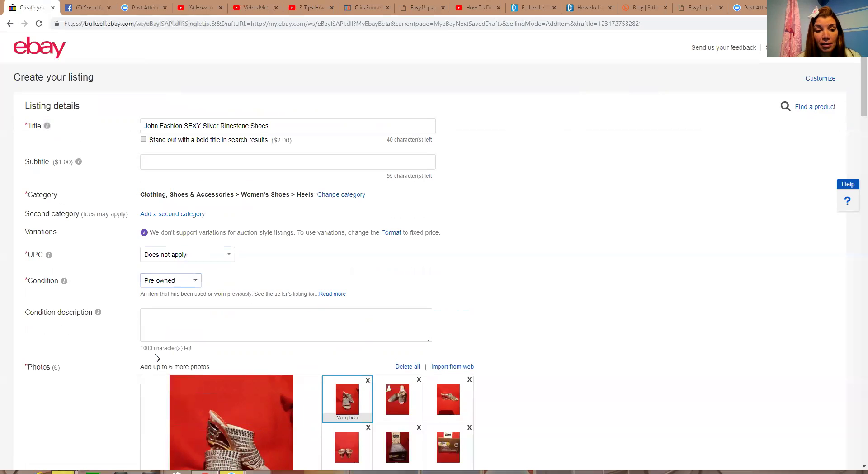
pyautogui.click(154, 316)
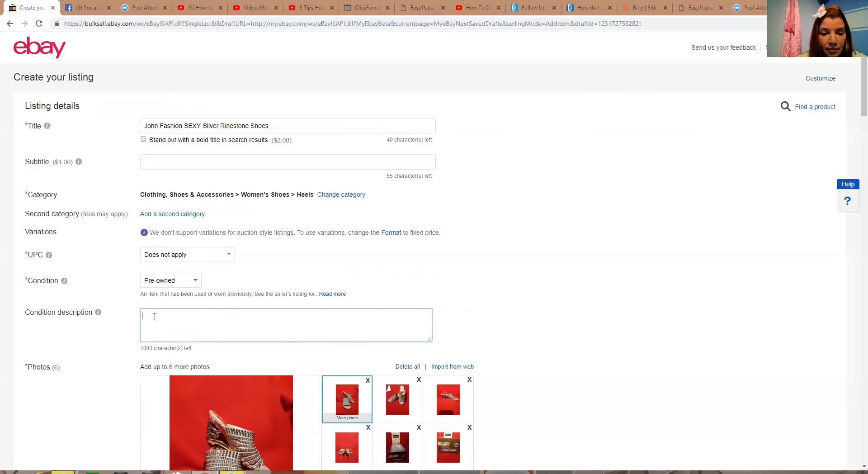
pyautogui.write('Ne')
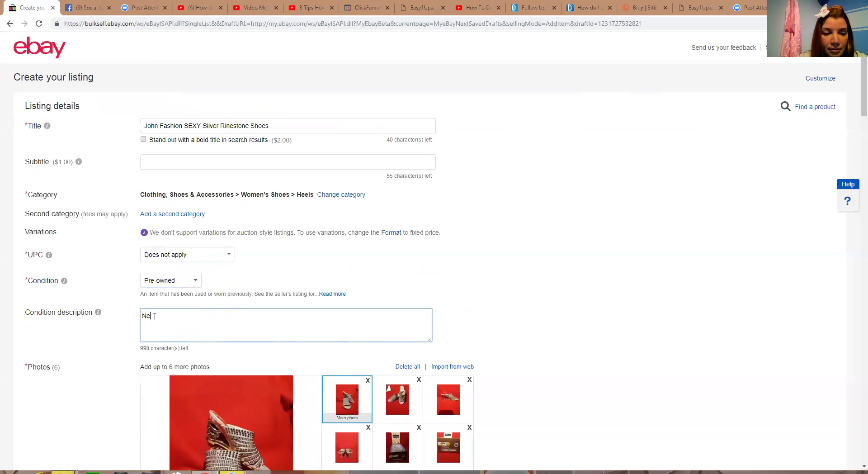
pyautogui.write('w w')
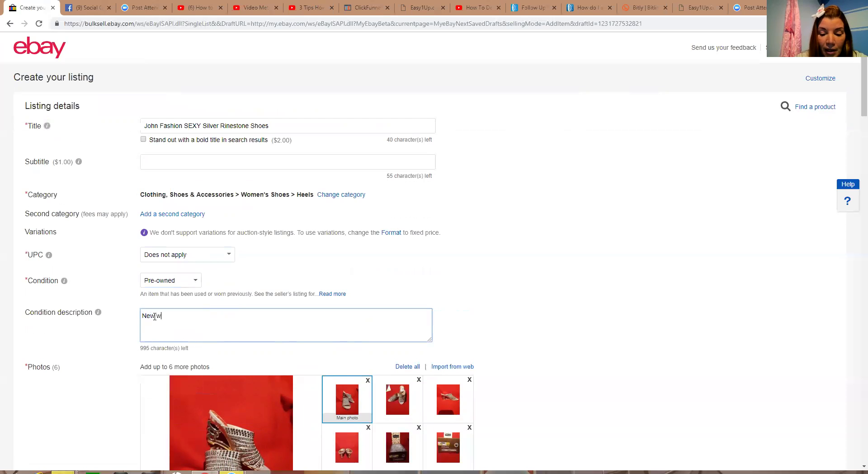
pyautogui.write('orn')
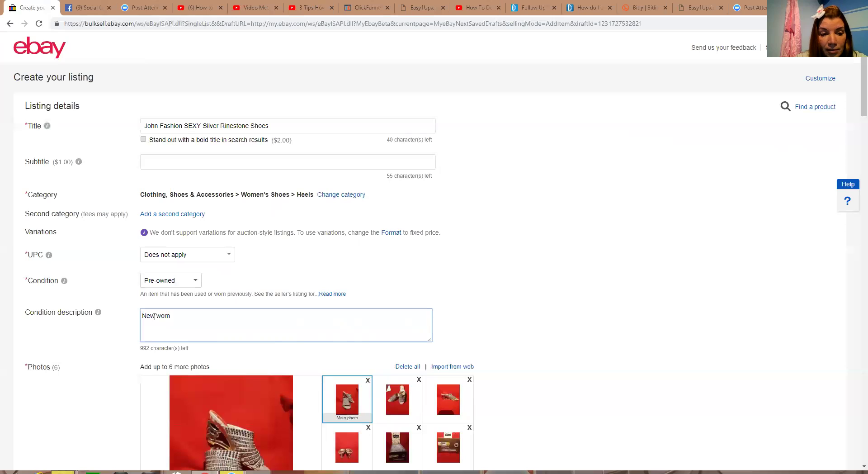
pyautogui.write(' a ')
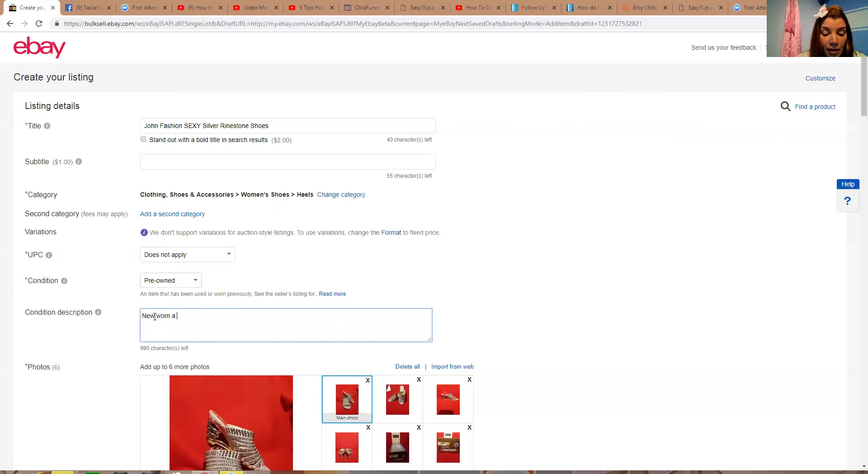
pyautogui.write('few time')
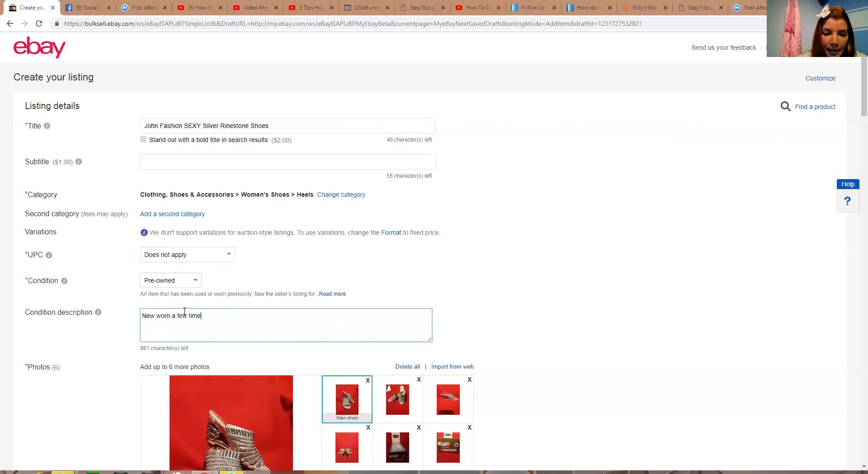
pyautogui.write('.s.')
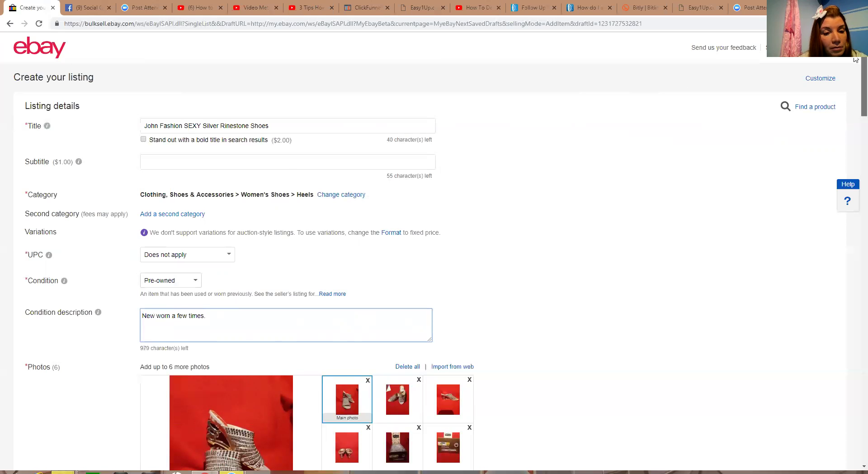
pyautogui.scroll(-7, 856, 109)
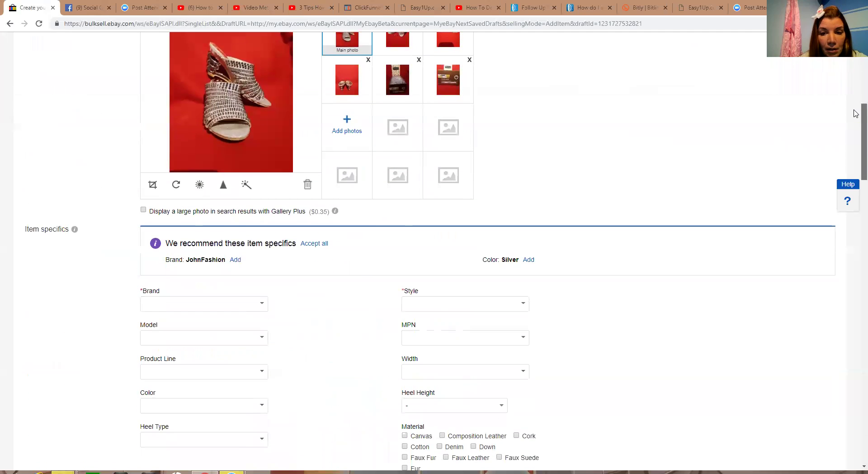
pyautogui.moveTo(856, 111)
pyautogui.mouseDown()
pyautogui.moveTo(857, 120)
pyautogui.moveTo(856, 96)
pyautogui.mouseUp()
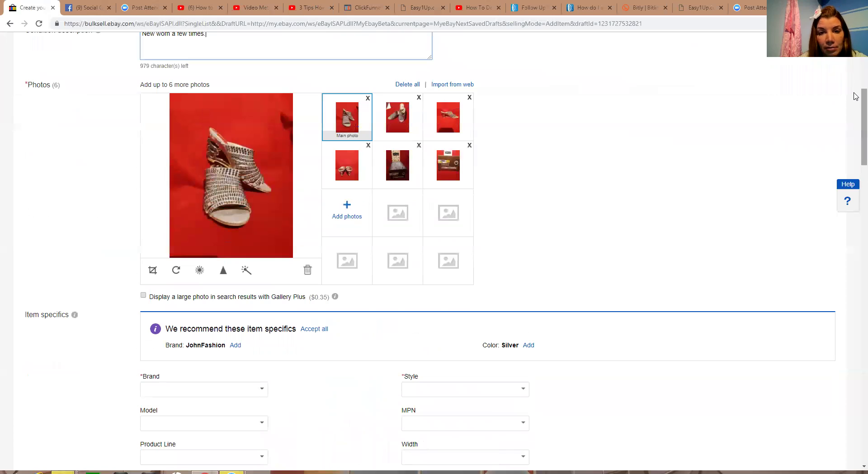
pyautogui.moveTo(264, 187)
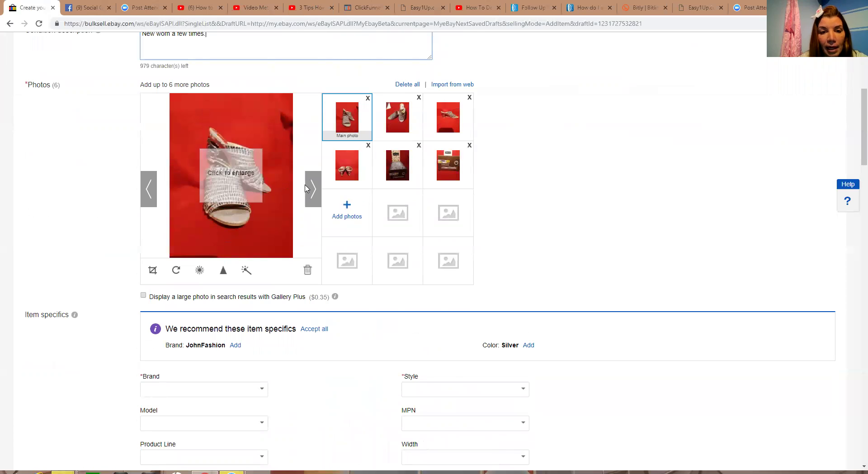
pyautogui.click(310, 189)
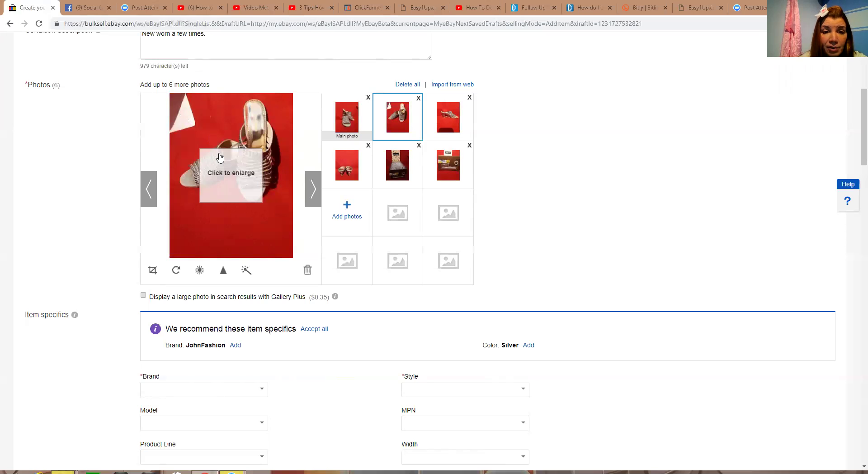
pyautogui.click(313, 192)
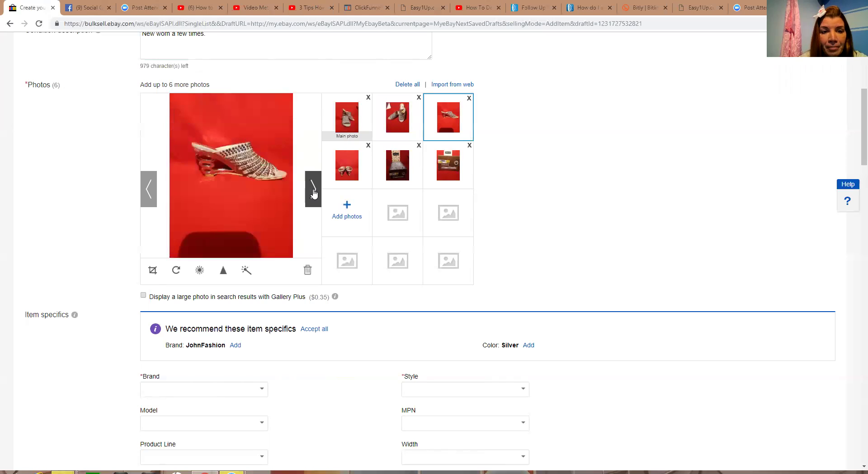
pyautogui.click(314, 193)
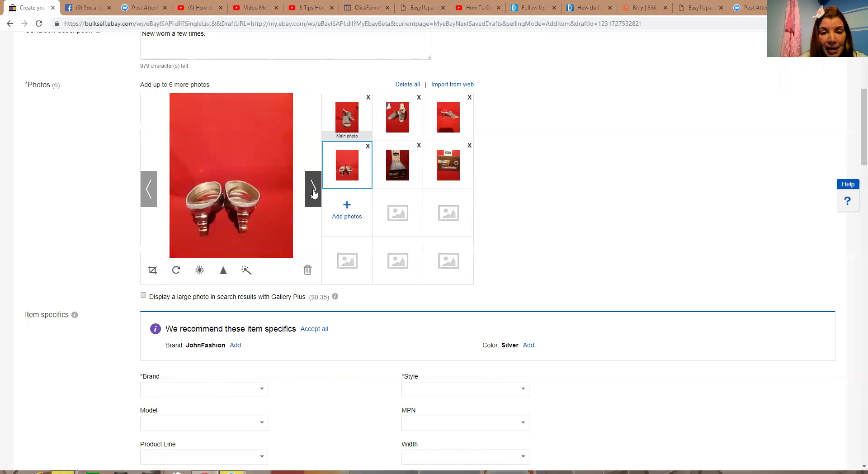
pyautogui.click(315, 192)
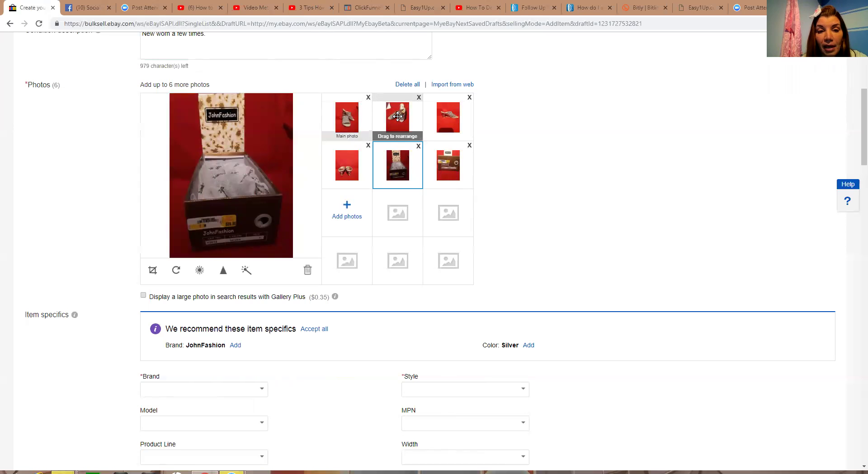
pyautogui.click(394, 118)
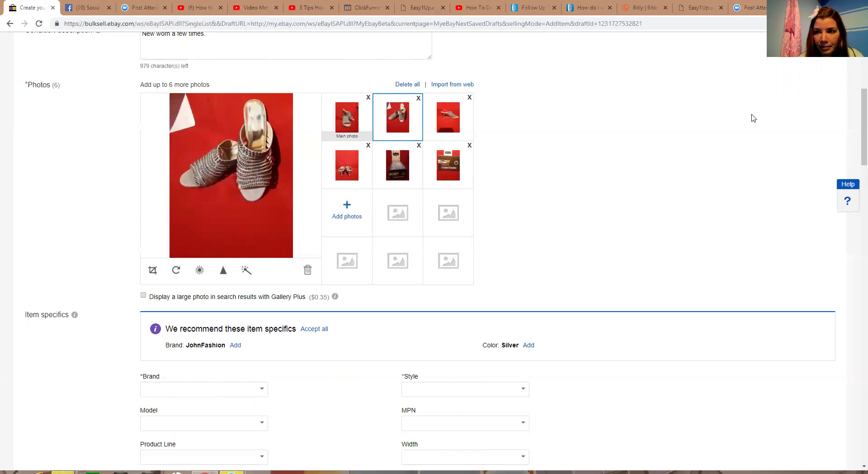
# Pick JohnFashion as the Brand, found by searching 'John', and Pumps, Classics as the Style
pyautogui.scroll(-3, 856, 132)
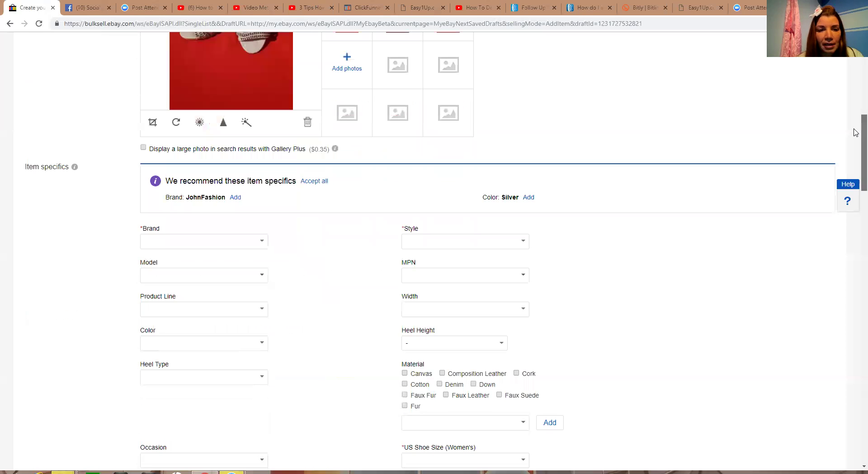
pyautogui.scroll(-3, 856, 133)
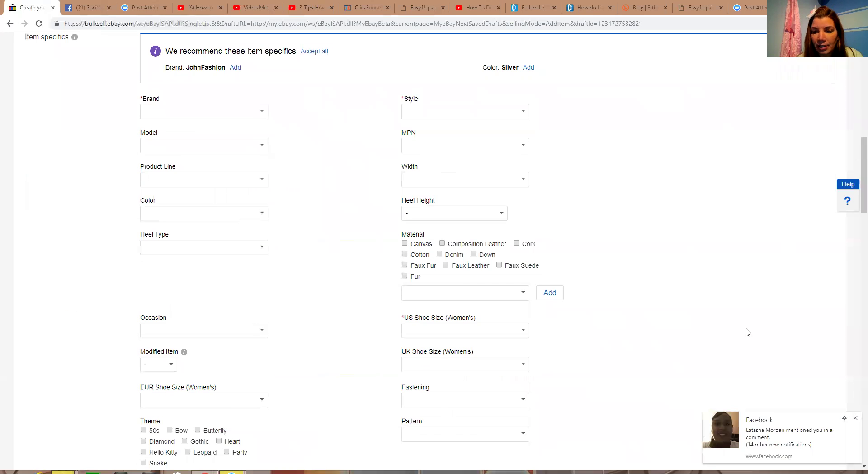
pyautogui.click(855, 421)
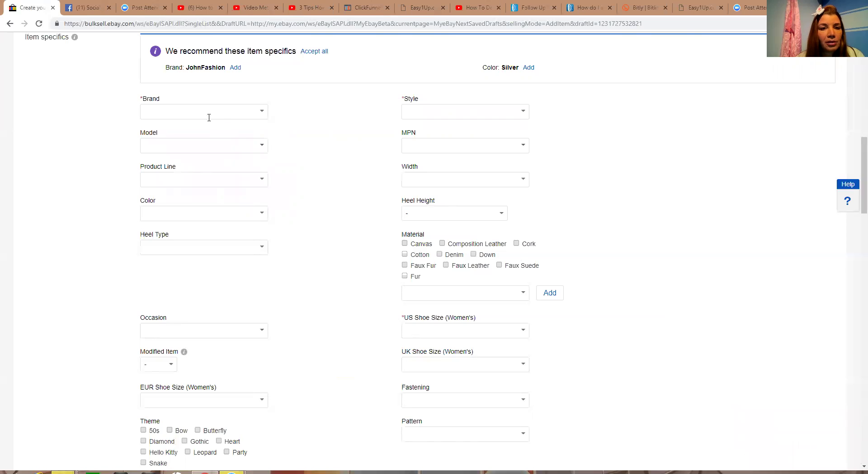
pyautogui.click(262, 113)
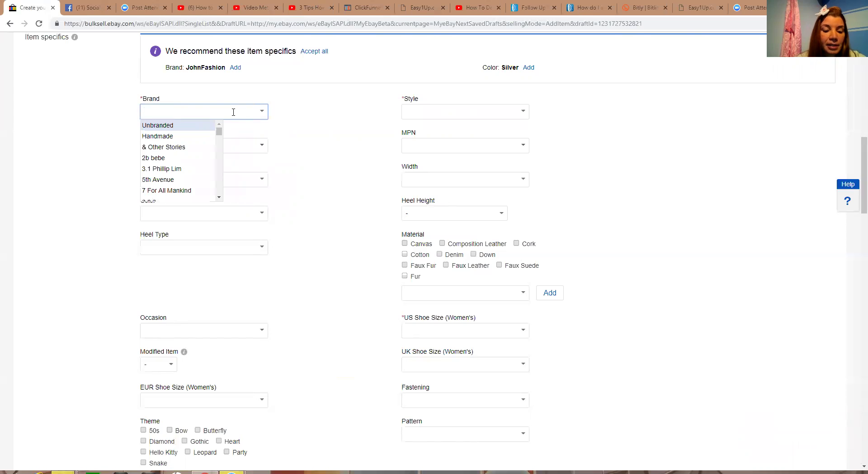
pyautogui.write('J')
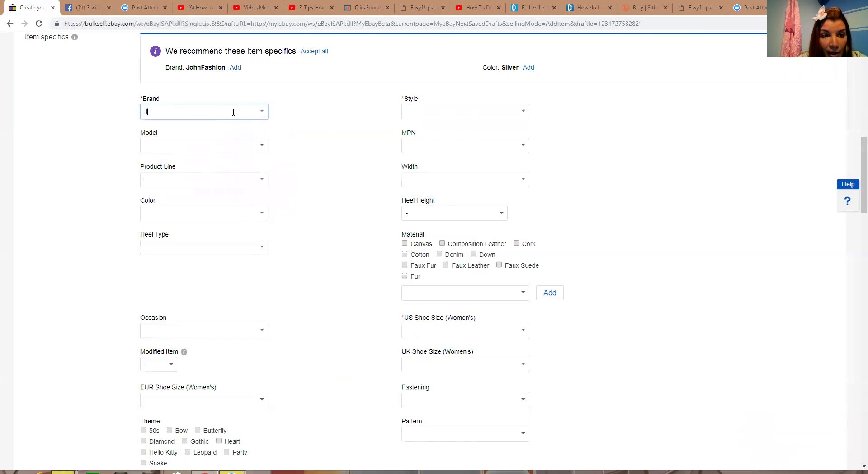
pyautogui.write('o')
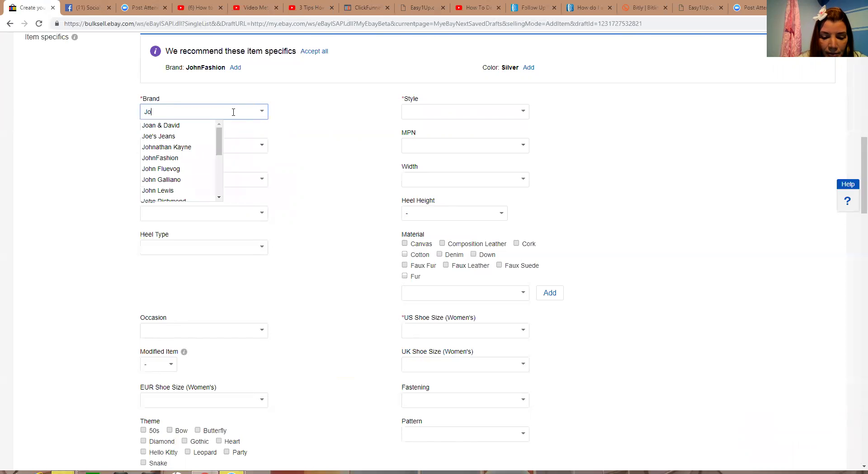
pyautogui.write('hn')
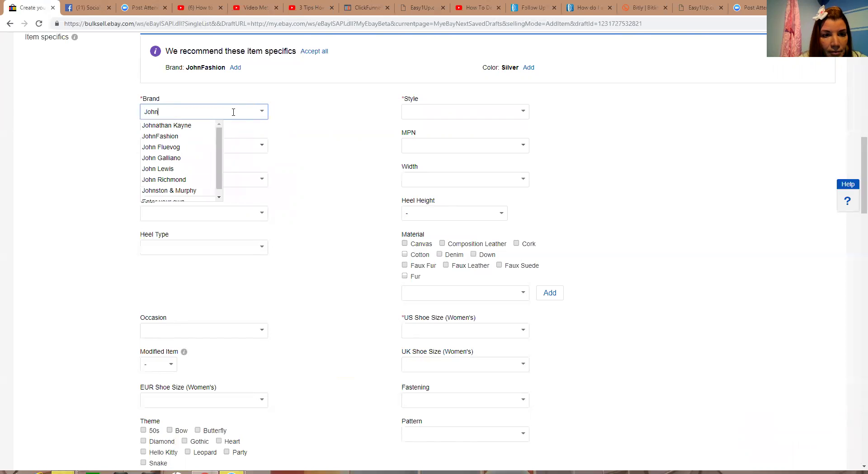
pyautogui.click(202, 137)
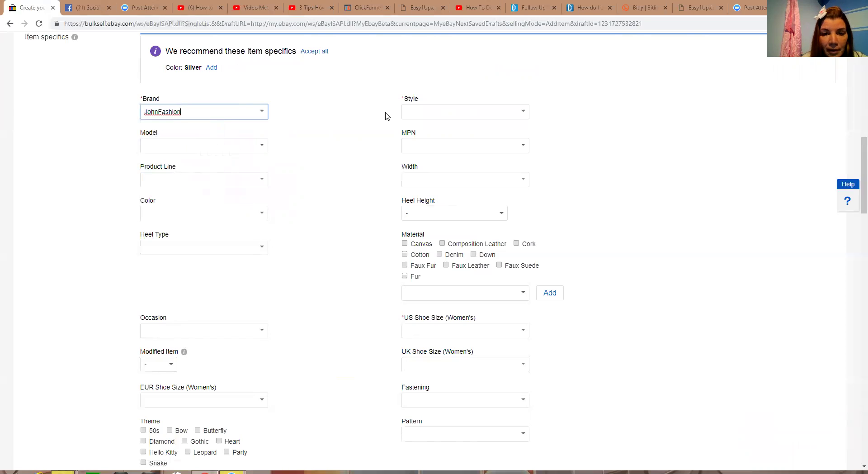
pyautogui.click(523, 113)
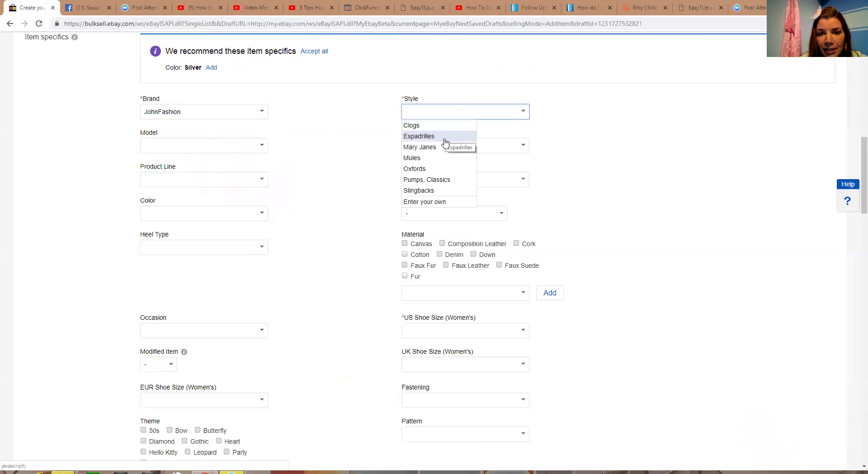
pyautogui.click(446, 181)
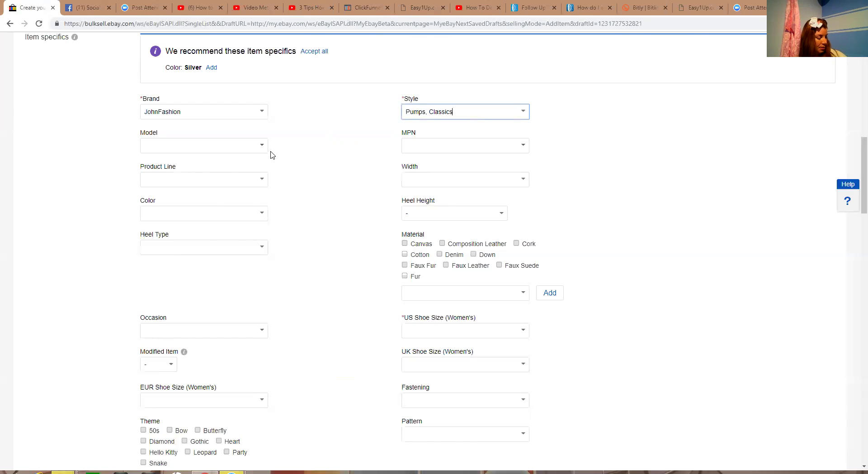
pyautogui.click(238, 145)
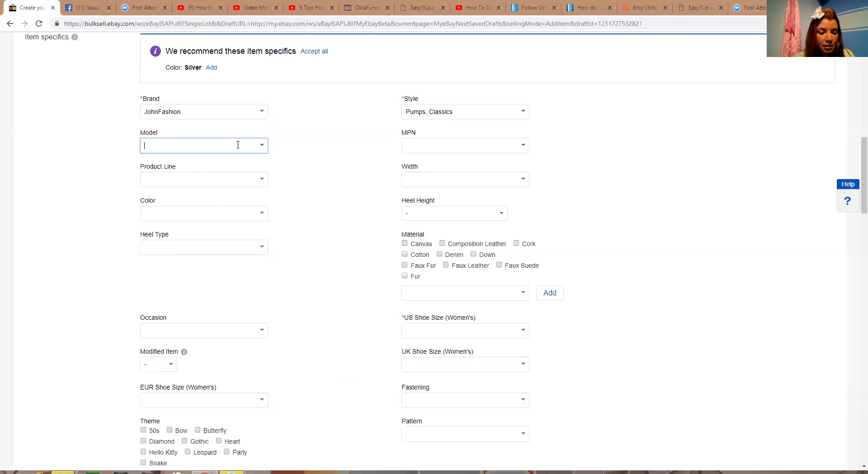
# Enter A2012 as the Model and leave Product Line empty
pyautogui.write('A2012')
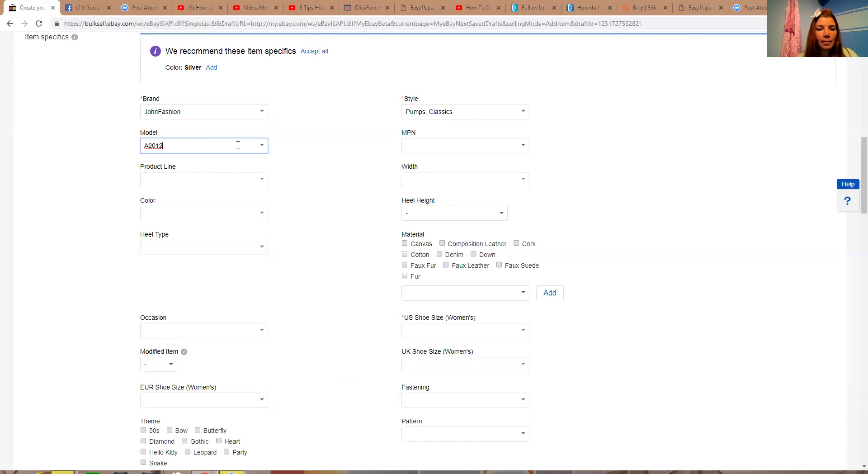
pyautogui.click(355, 147)
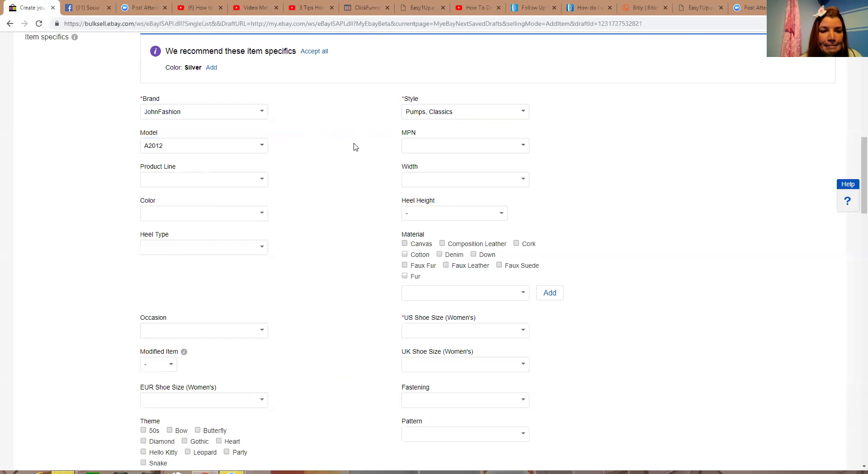
pyautogui.click(262, 182)
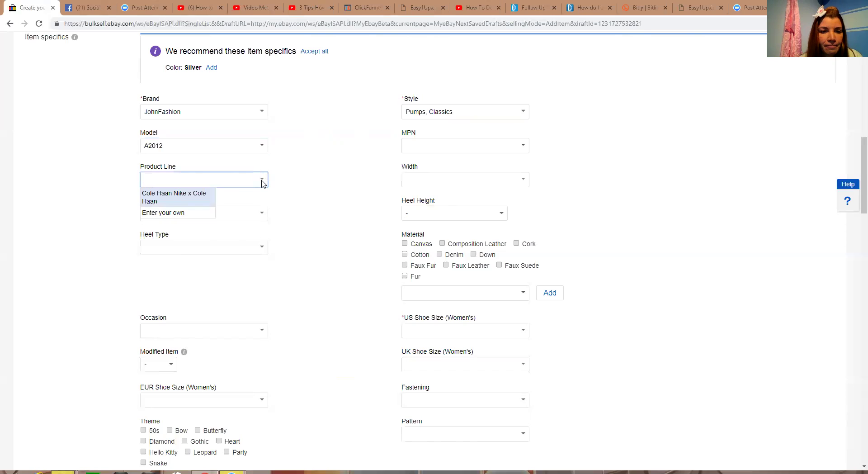
pyautogui.click(288, 182)
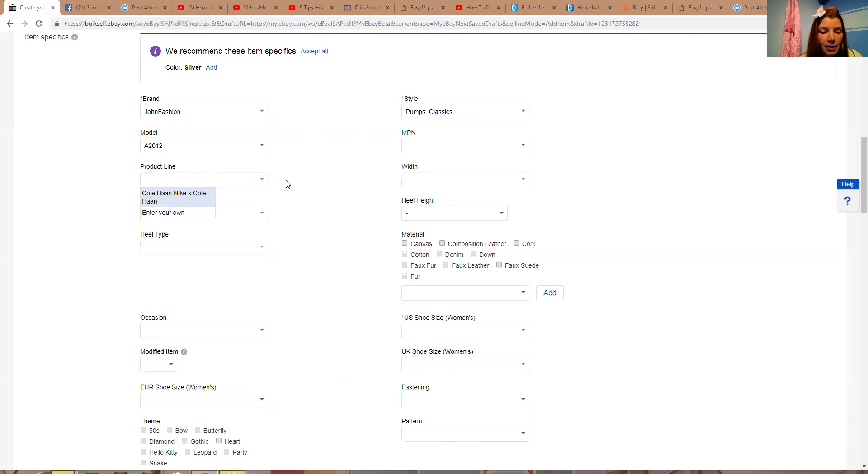
# Choose Silver from the Color list
pyautogui.click(262, 215)
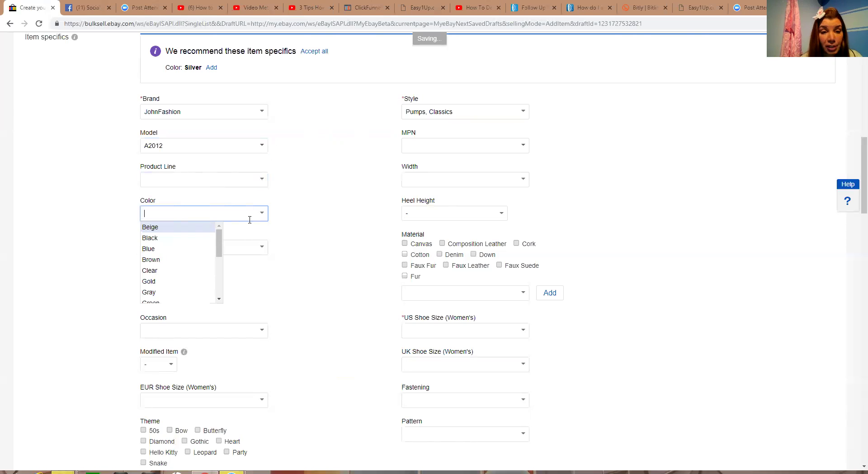
pyautogui.click(220, 244)
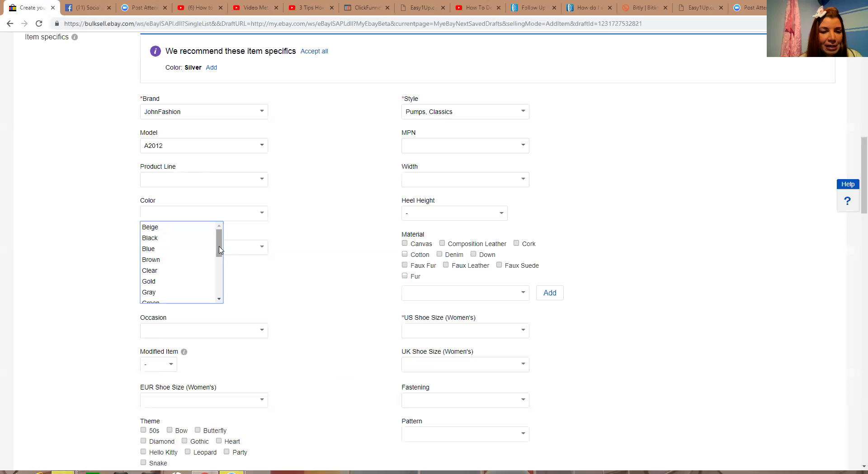
pyautogui.moveTo(218, 243); pyautogui.dragTo(218, 278)
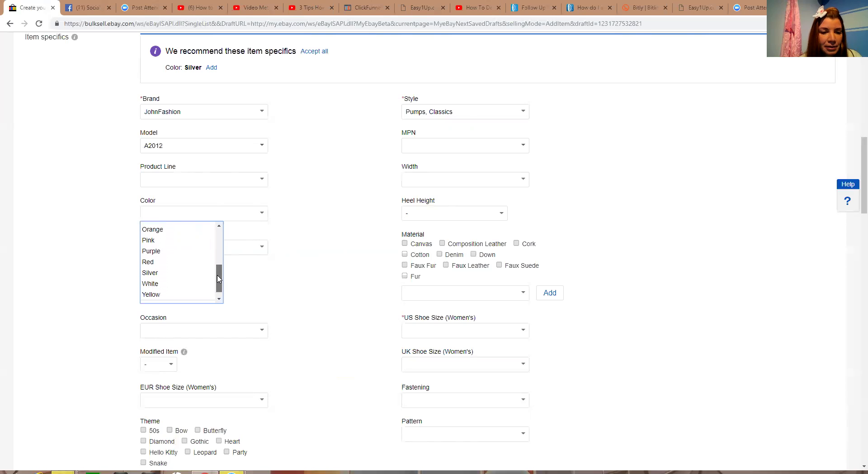
pyautogui.click(172, 274)
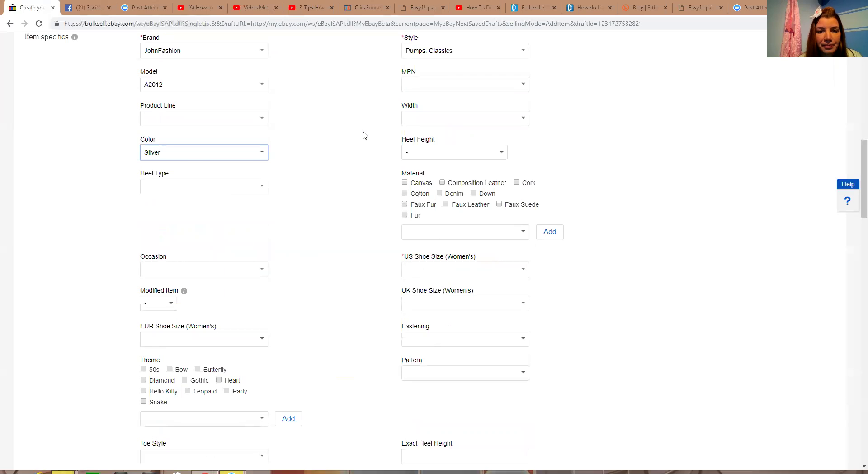
# Choose Medium (B, M) for Width and Wedge for Heel Type
pyautogui.click(523, 119)
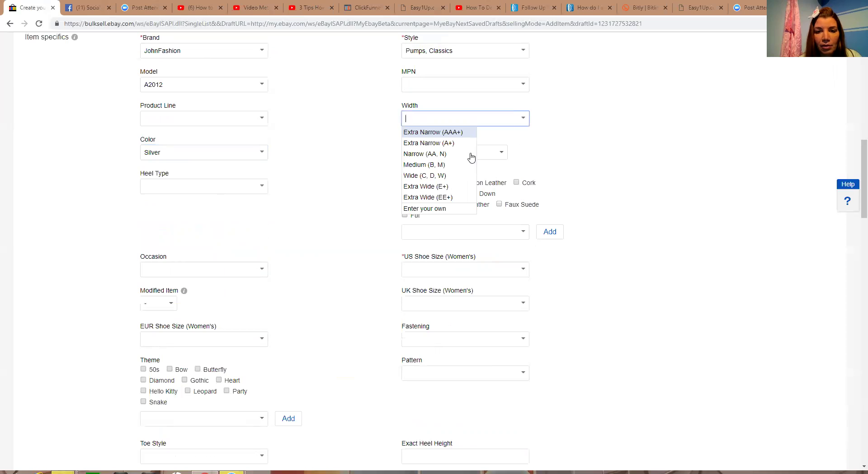
pyautogui.click(437, 165)
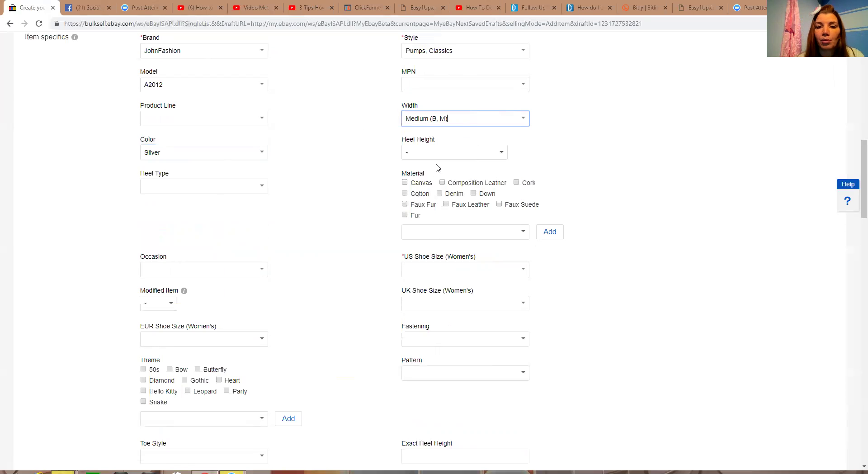
pyautogui.click(262, 188)
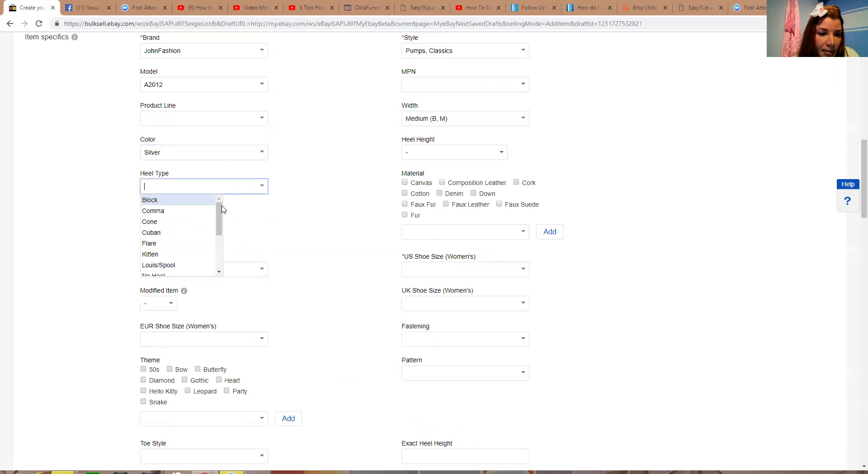
pyautogui.moveTo(219, 211); pyautogui.dragTo(220, 244)
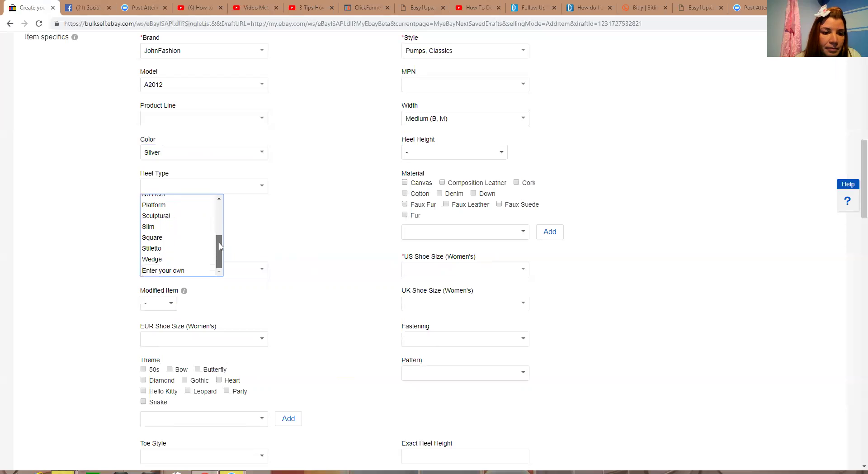
pyautogui.click(170, 259)
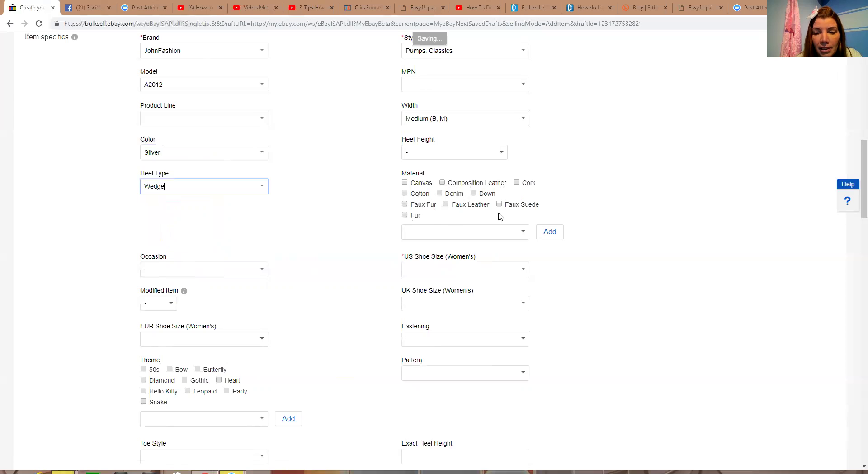
pyautogui.click(523, 233)
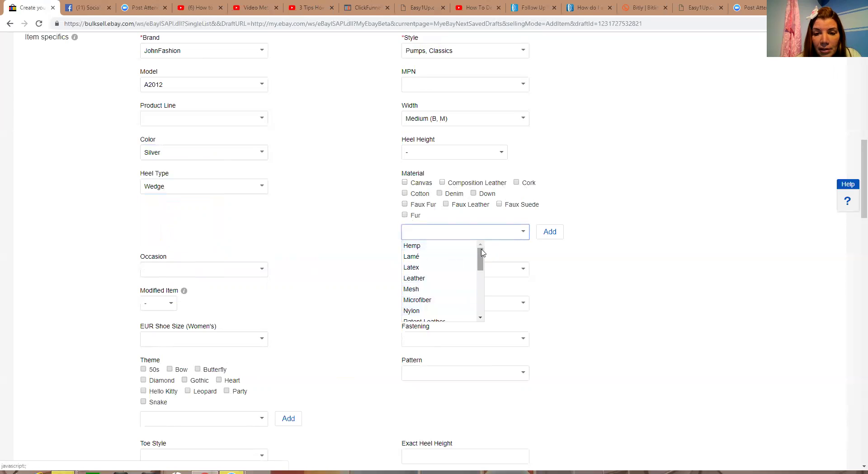
# Leave Material blank and bring up the Occasion choices
pyautogui.moveTo(481, 256); pyautogui.dragTo(483, 203)
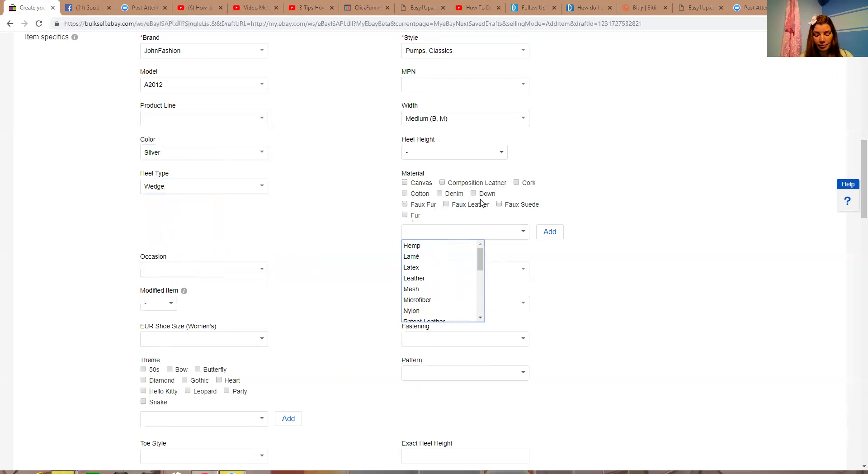
pyautogui.click(337, 246)
pyautogui.click(262, 270)
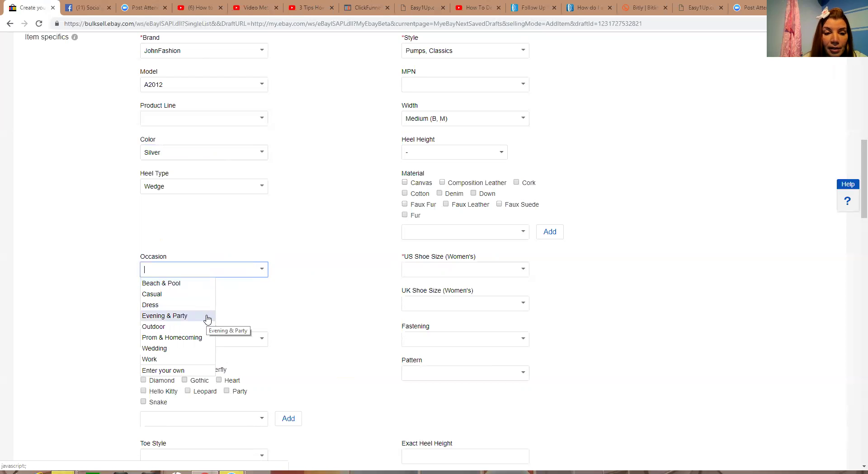
# Set Occasion to Evening & Party and Modified Item to No
pyautogui.click(207, 316)
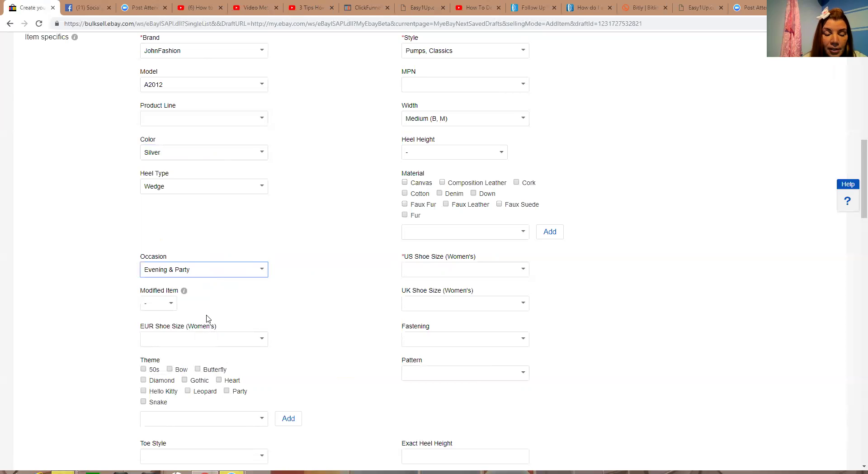
pyautogui.click(172, 304)
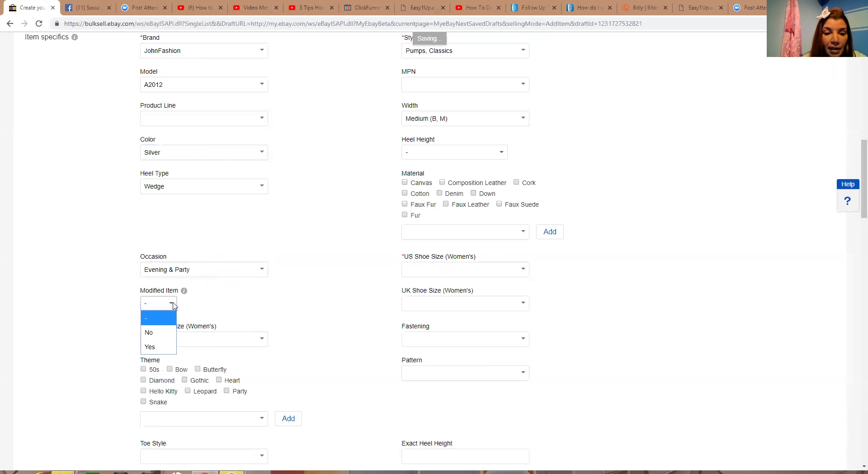
pyautogui.click(165, 333)
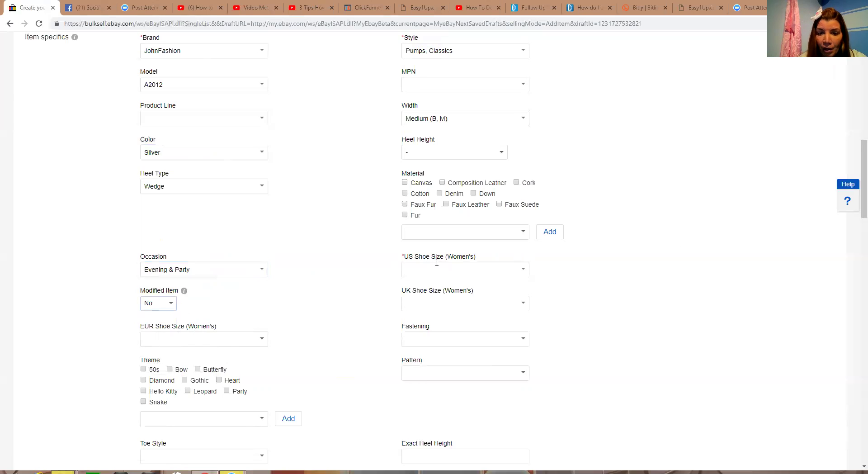
# Set US Shoe Size to US 7 and Fastening to Slip On
pyautogui.click(524, 272)
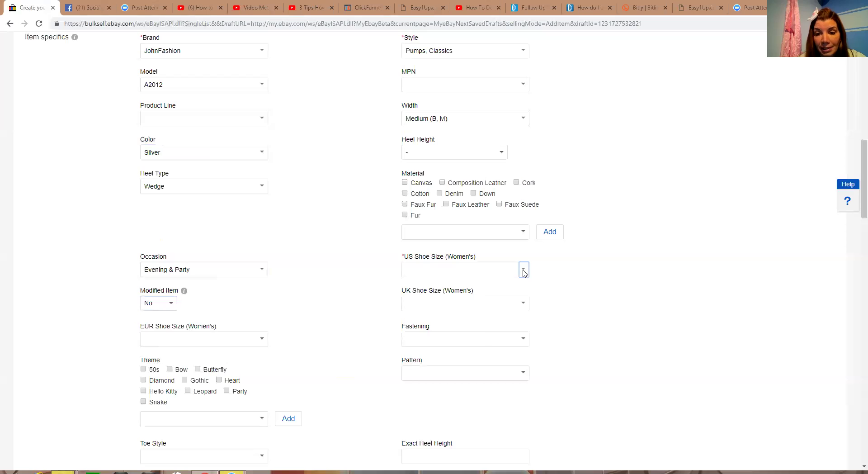
pyautogui.moveTo(482, 295)
pyautogui.mouseDown()
pyautogui.moveTo(481, 330)
pyautogui.moveTo(480, 310)
pyautogui.mouseUp()
pyautogui.click(430, 294)
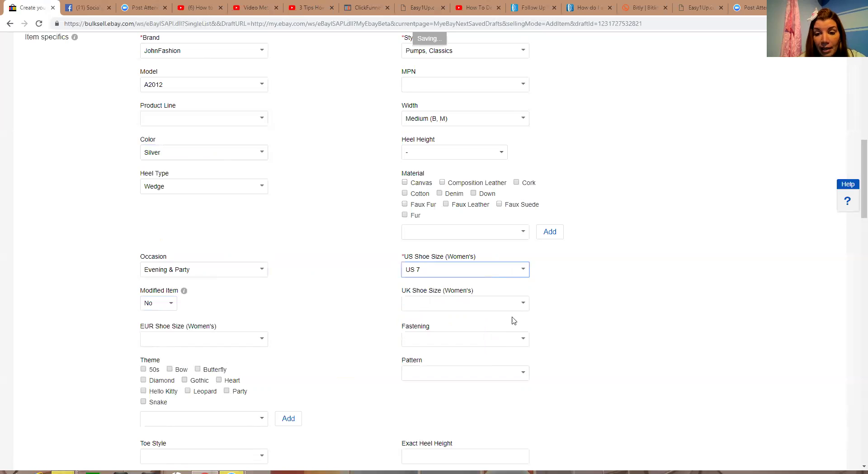
pyautogui.click(523, 338)
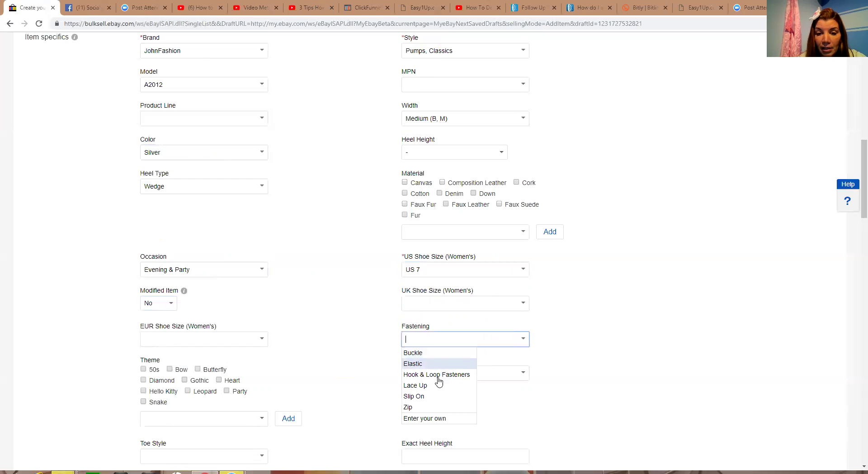
pyautogui.click(431, 398)
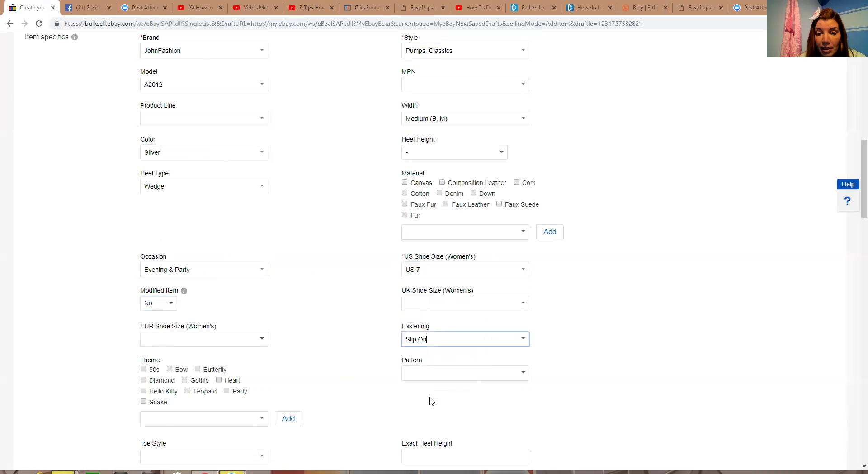
# Browse the Pattern list and close it without choosing a pattern
pyautogui.click(523, 374)
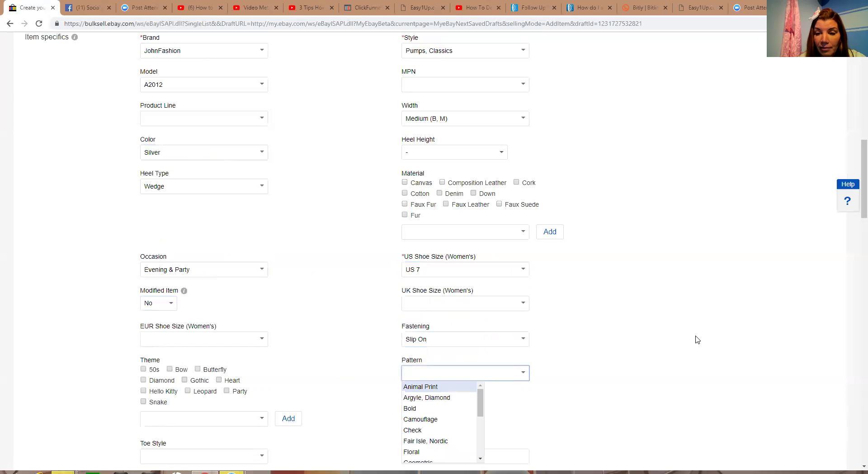
pyautogui.scroll(-3, 855, 184)
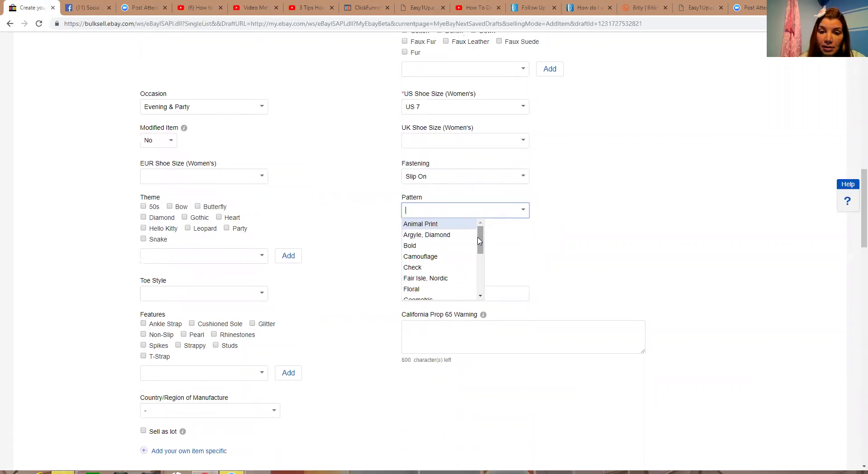
pyautogui.click(481, 241)
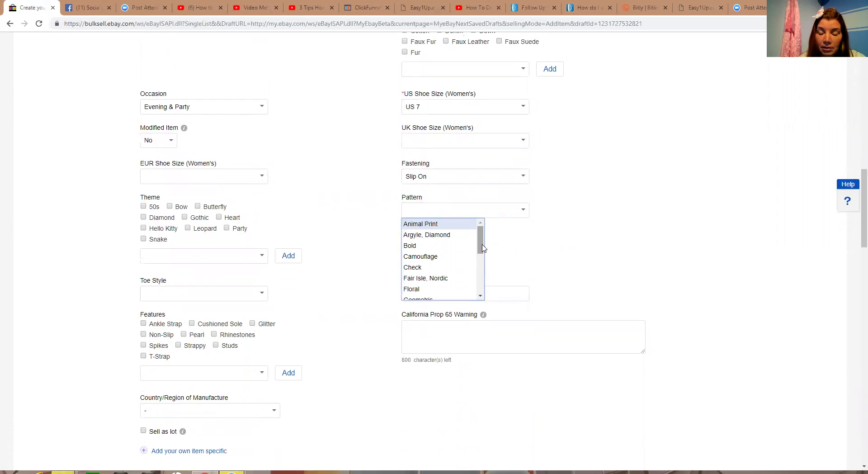
pyautogui.moveTo(482, 247)
pyautogui.mouseDown()
pyautogui.moveTo(485, 289)
pyautogui.moveTo(490, 243)
pyautogui.mouseUp()
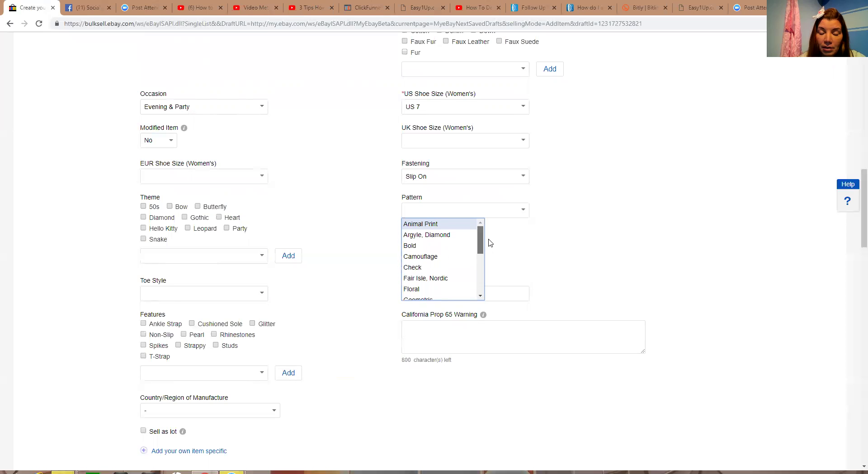
pyautogui.click(559, 251)
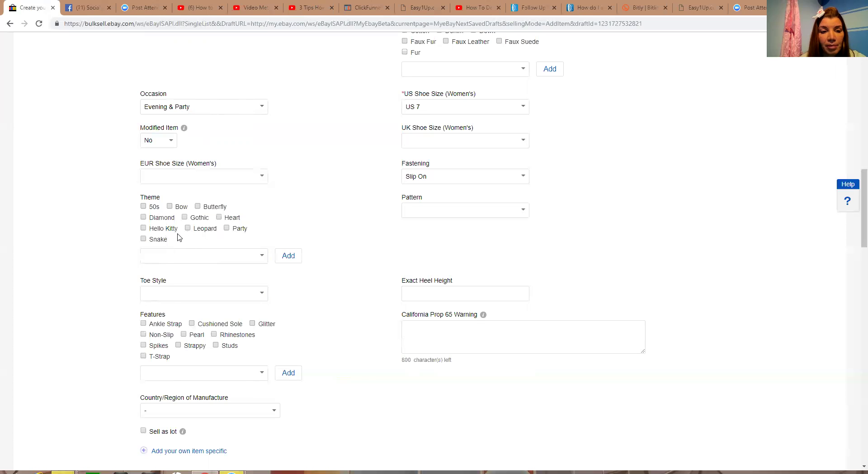
# Tick the Diamond theme, choose Peep Toes for Toe Style, and tick the Rhinestones feature
pyautogui.click(144, 218)
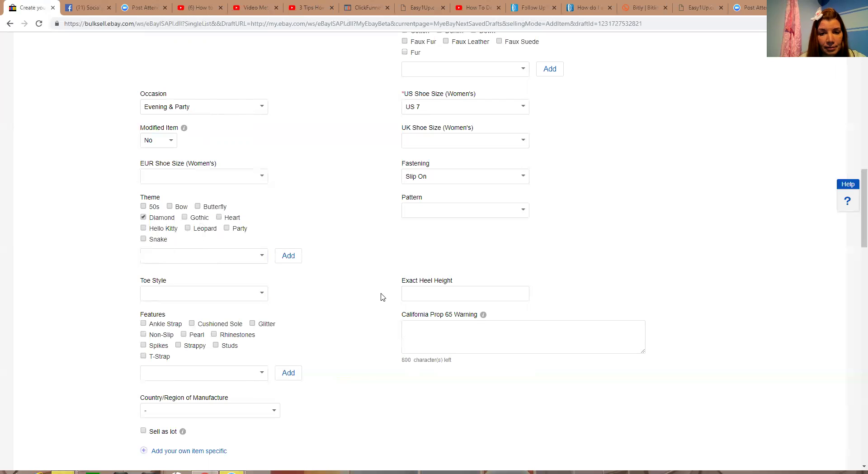
pyautogui.click(261, 295)
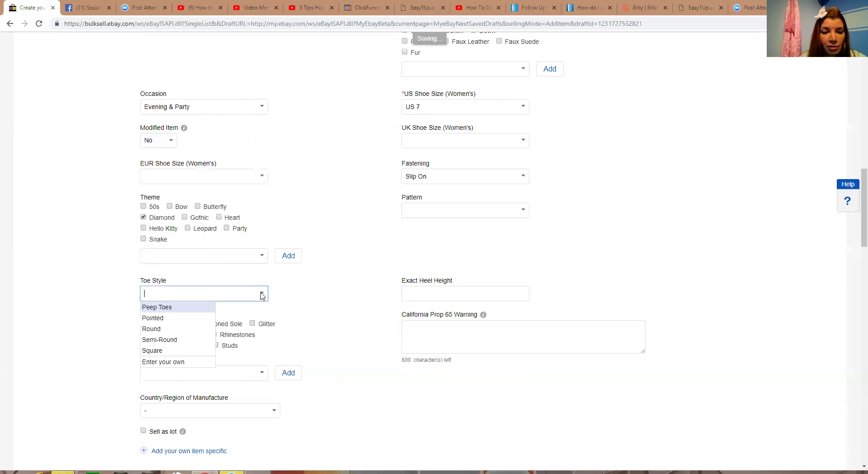
pyautogui.click(211, 309)
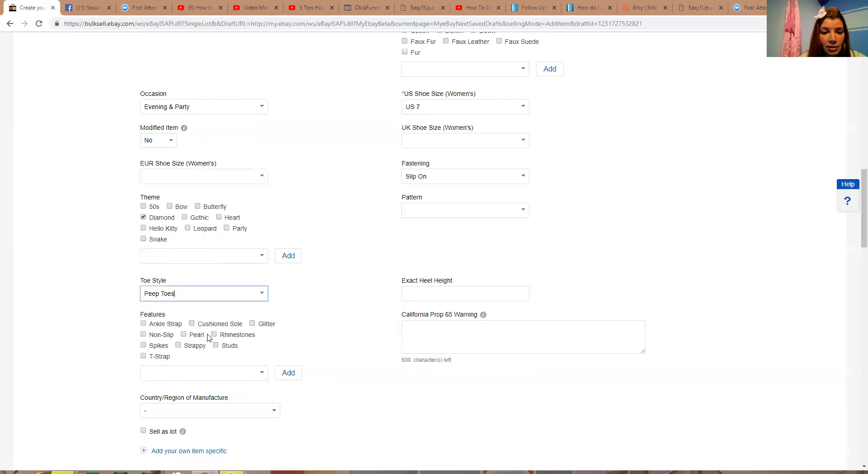
pyautogui.click(213, 335)
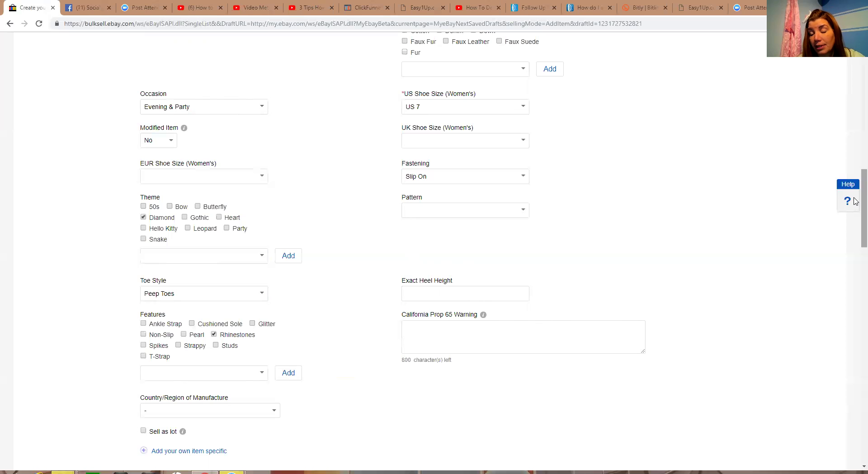
pyautogui.scroll(-7, 856, 211)
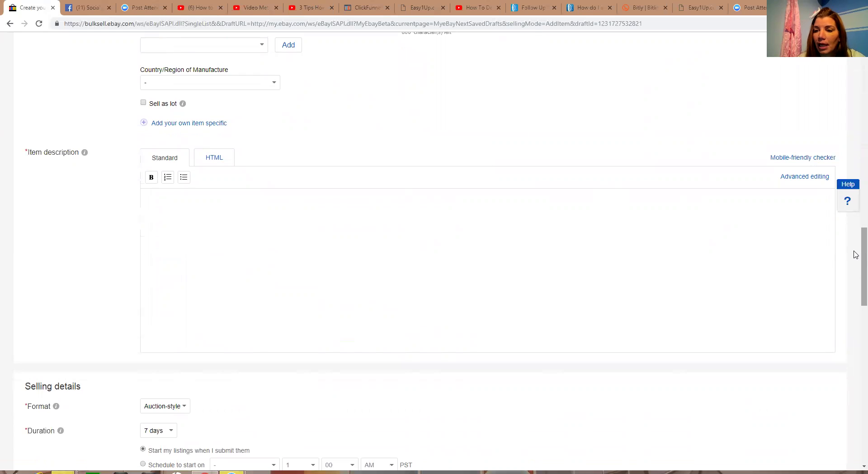
pyautogui.scroll(-1, 856, 256)
pyautogui.moveTo(854, 252); pyautogui.dragTo(854, 251)
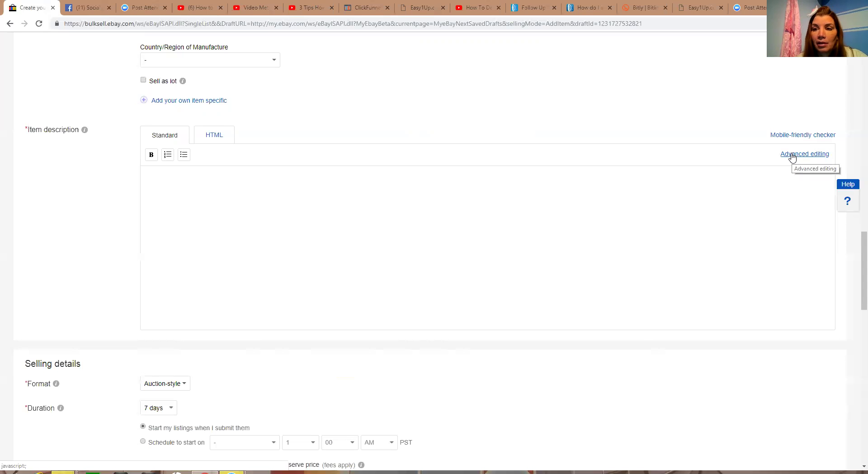
# Switch the description to Advanced editing and pick a font colour swatch
pyautogui.click(792, 157)
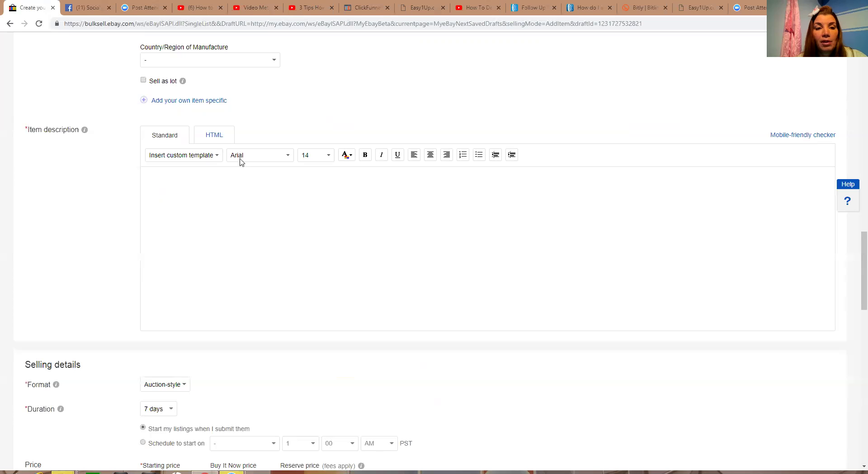
pyautogui.click(288, 156)
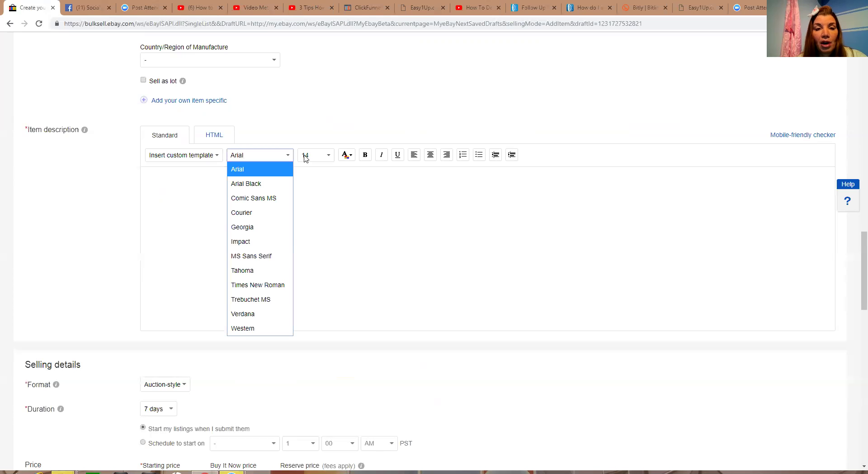
pyautogui.click(329, 156)
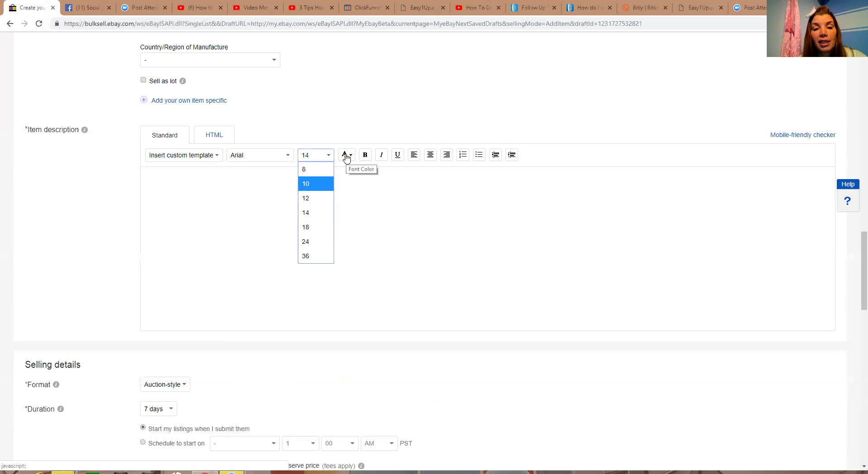
pyautogui.click(346, 156)
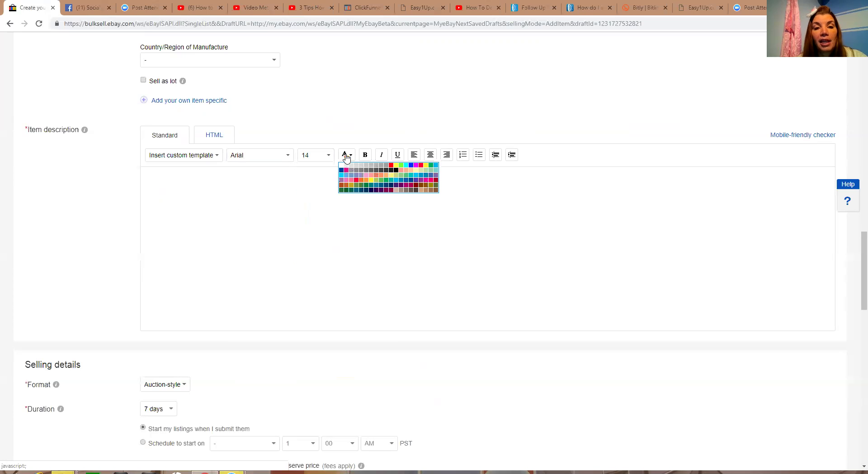
pyautogui.click(392, 165)
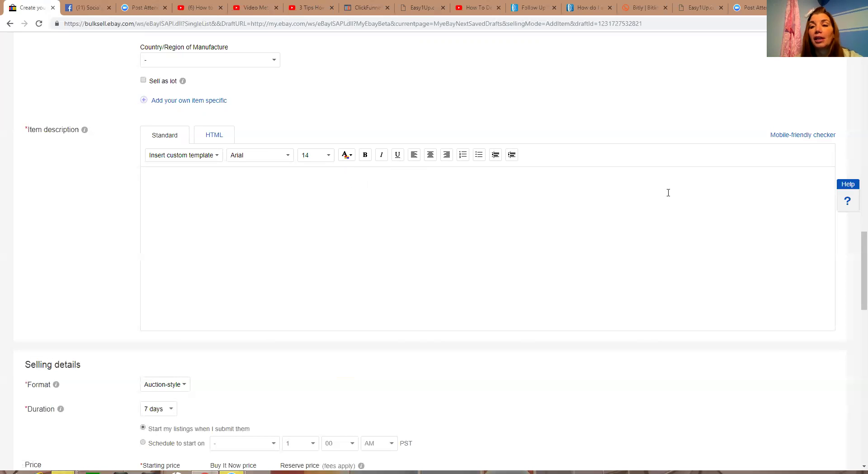
pyautogui.moveTo(856, 270); pyautogui.dragTo(856, 288)
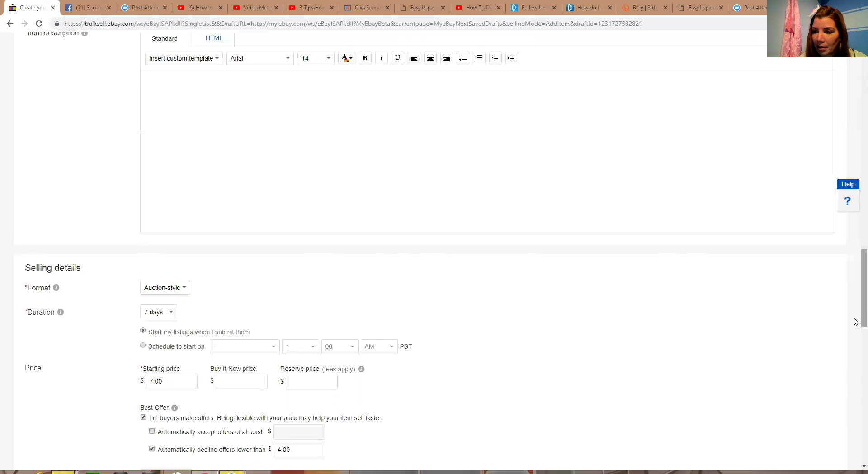
pyautogui.scroll(-2, 855, 258)
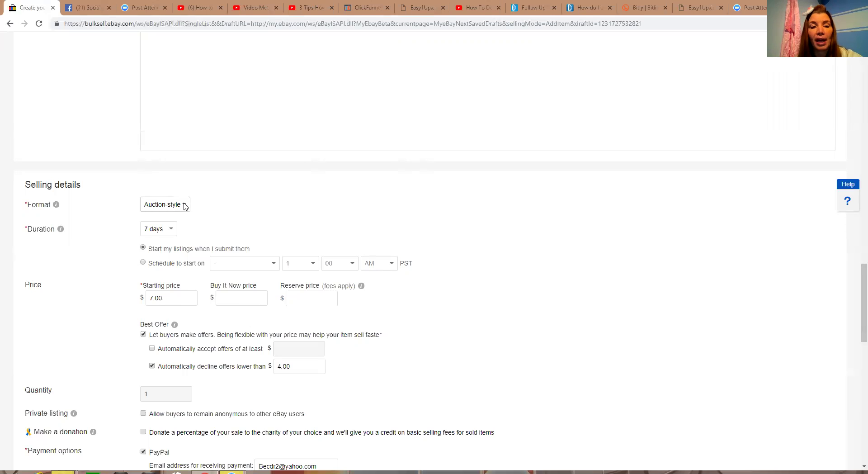
# Choose Fixed price in the Selling details Format dropdown
pyautogui.click(185, 206)
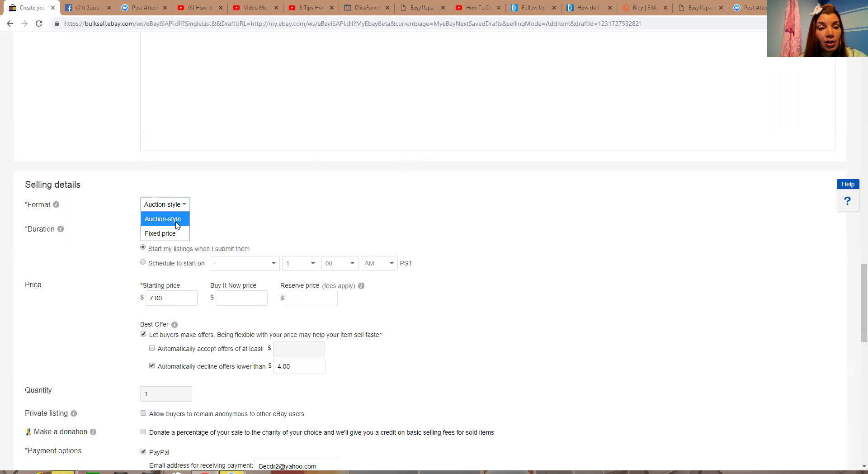
pyautogui.click(177, 233)
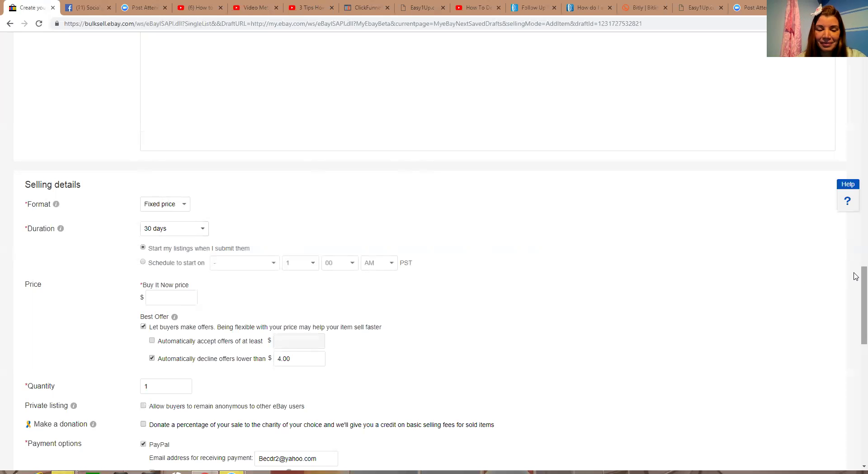
# Scroll past Payment options and Return options down to Shipping details
pyautogui.scroll(-1, 854, 275)
pyautogui.scroll(-3, 856, 279)
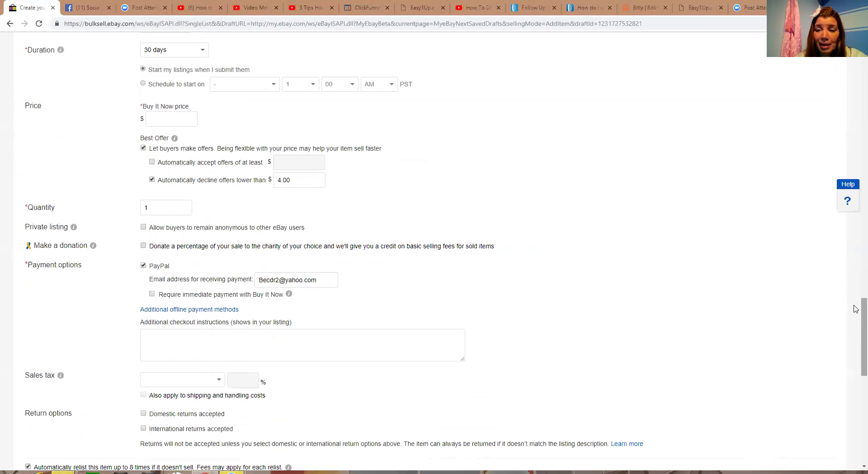
pyautogui.moveTo(856, 309); pyautogui.dragTo(857, 313)
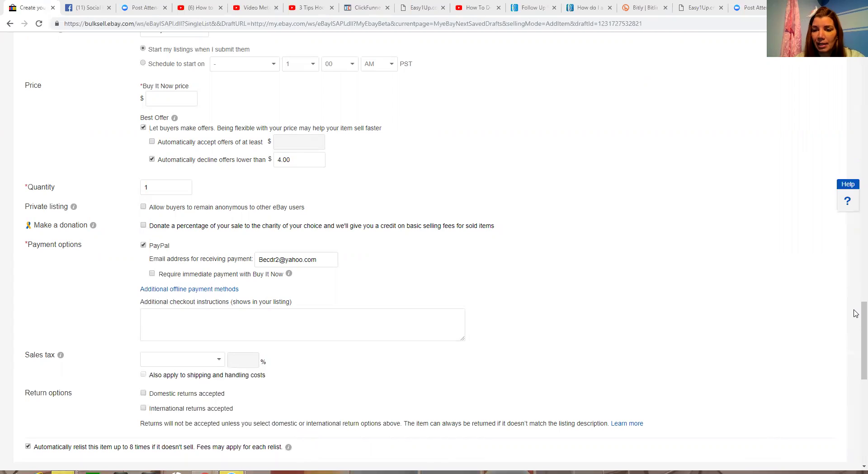
pyautogui.click(856, 314)
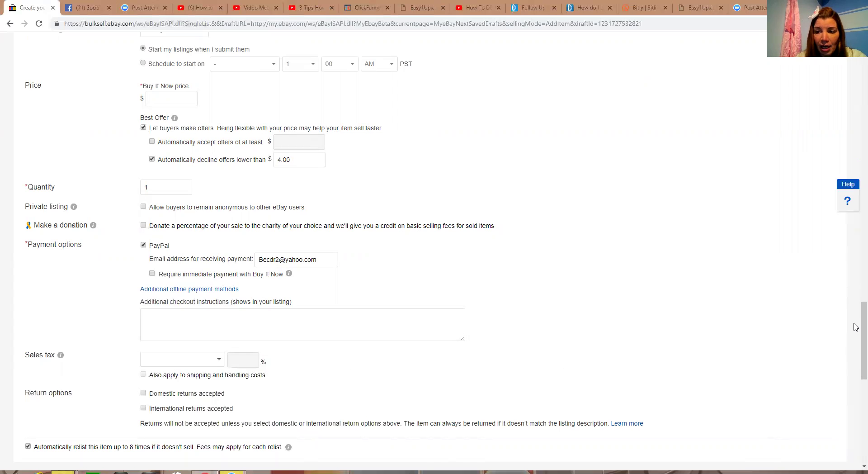
pyautogui.moveTo(857, 327); pyautogui.dragTo(856, 356)
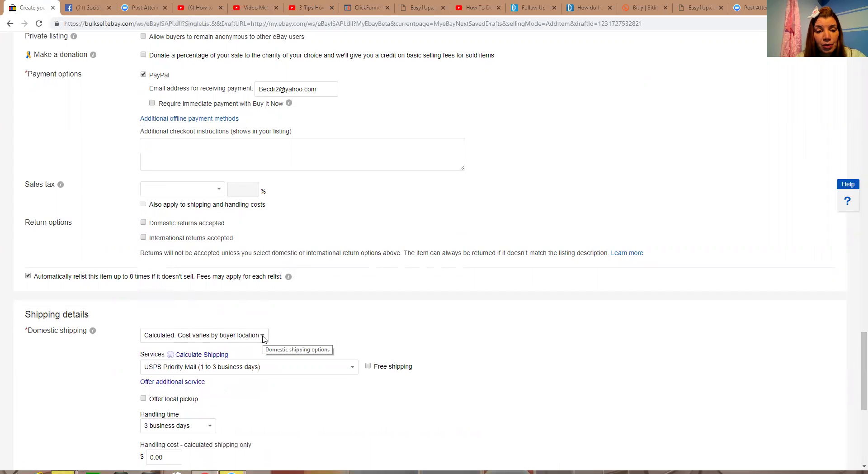
# Select 'Flat: same cost to all buyers' for domestic shipping
pyautogui.click(263, 336)
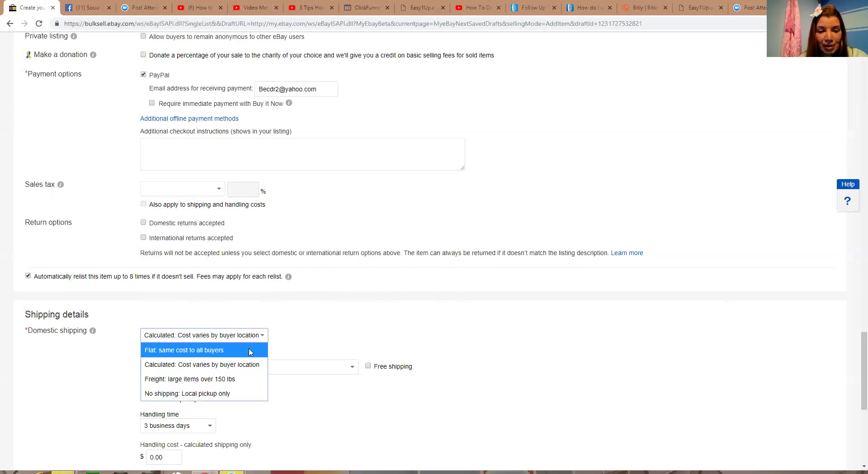
pyautogui.click(251, 352)
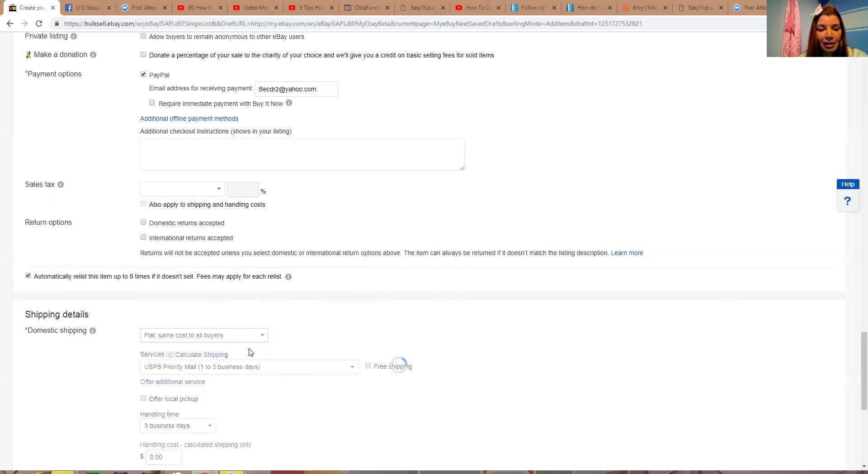
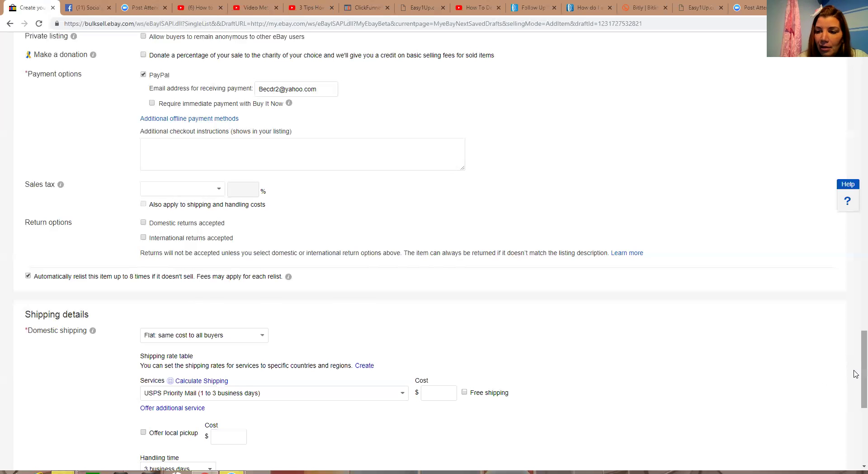
# Scroll to the bottom of the heel listing form and save it as a draft
pyautogui.scroll(-3, 864, 363)
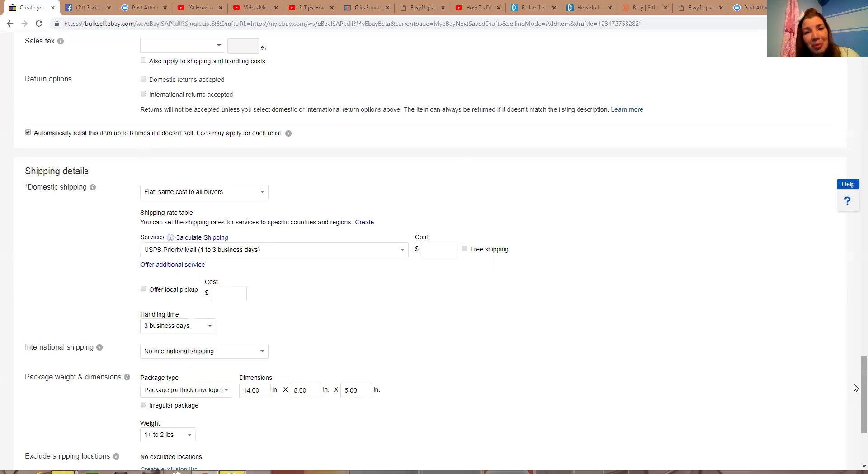
pyautogui.moveTo(856, 388); pyautogui.dragTo(858, 407)
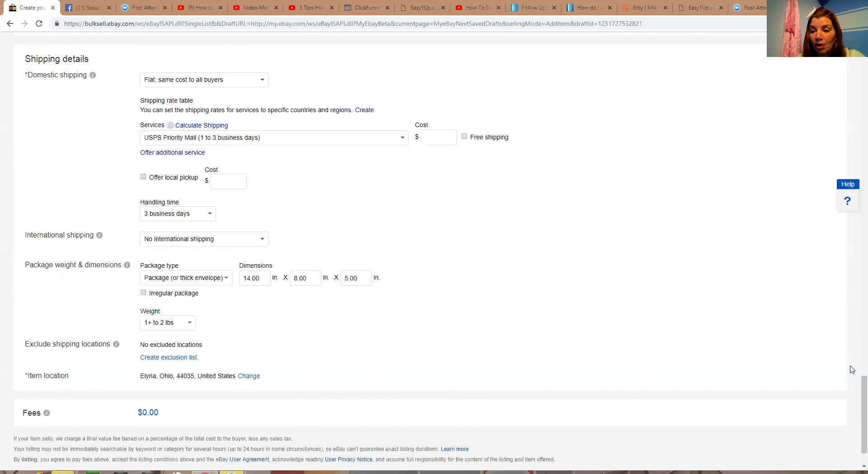
pyautogui.scroll(-2, 856, 387)
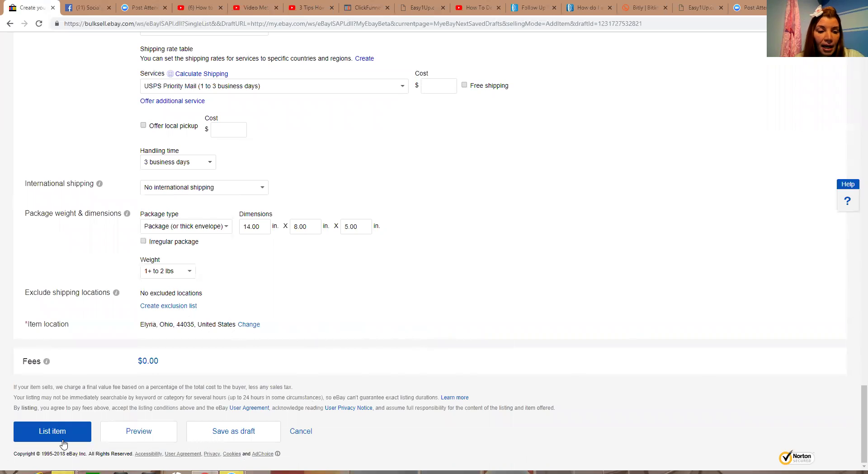
pyautogui.click(253, 435)
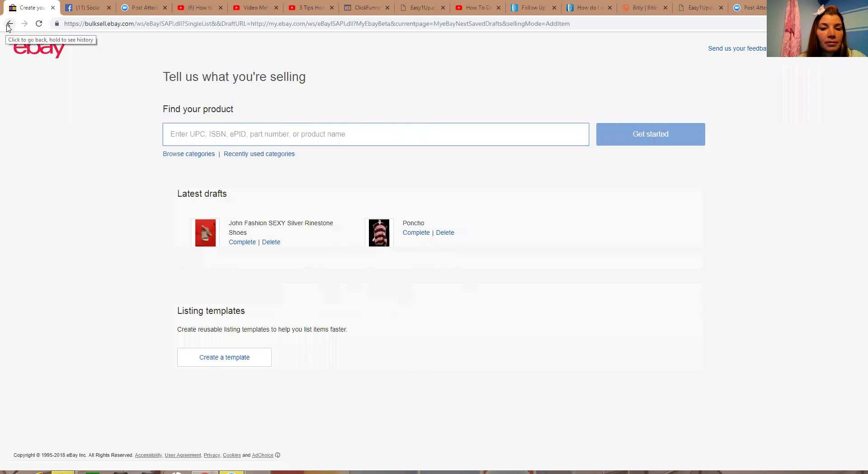
# Go back through browser history to the My eBay Selling Overview
pyautogui.click(8, 25)
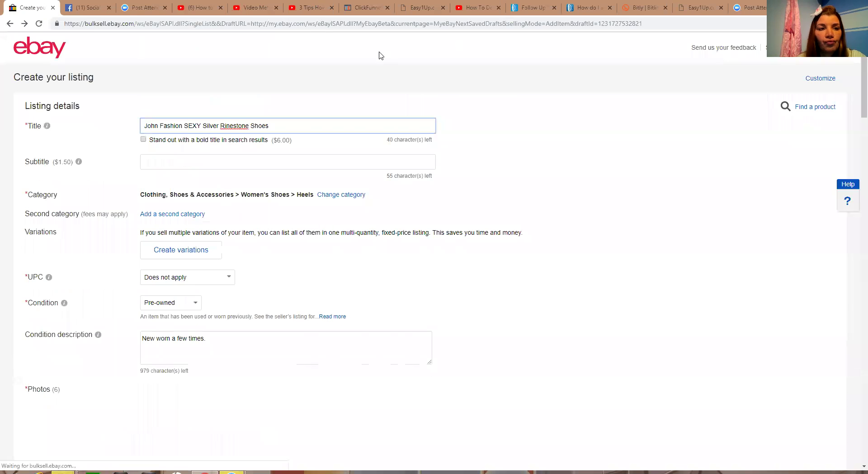
pyautogui.click(10, 24)
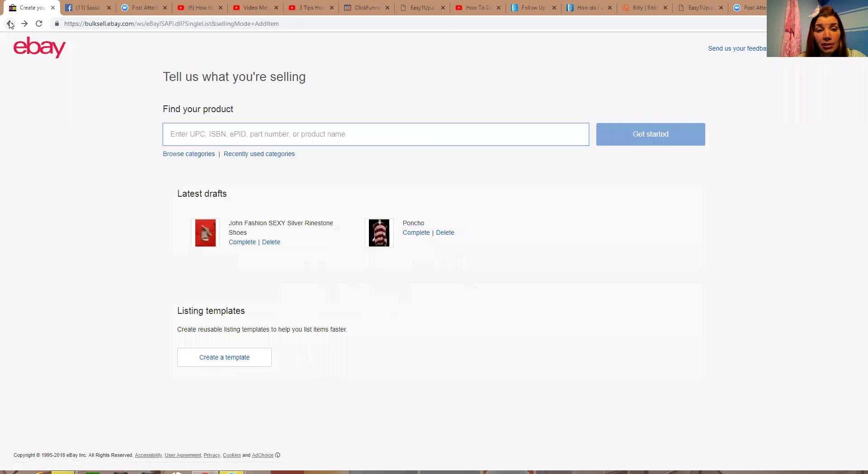
pyautogui.click(10, 24)
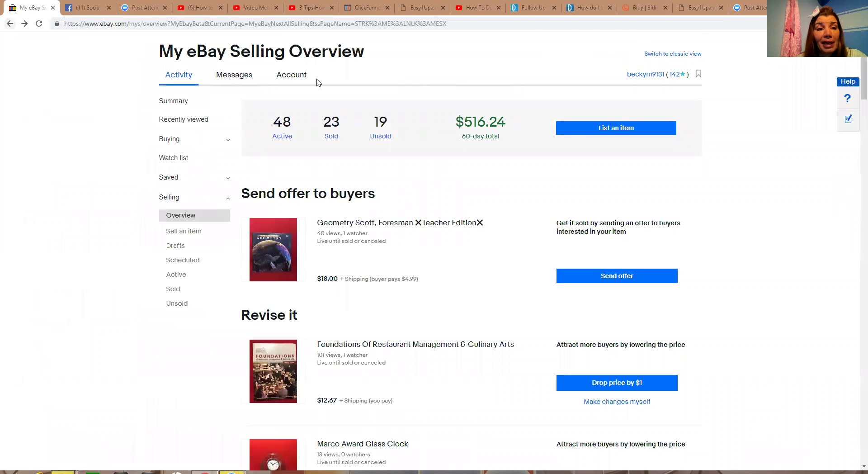
# Open the Selling Overview and find the Geometry Scott, Foresman listing under 'Send offer to buyers'
pyautogui.click(176, 102)
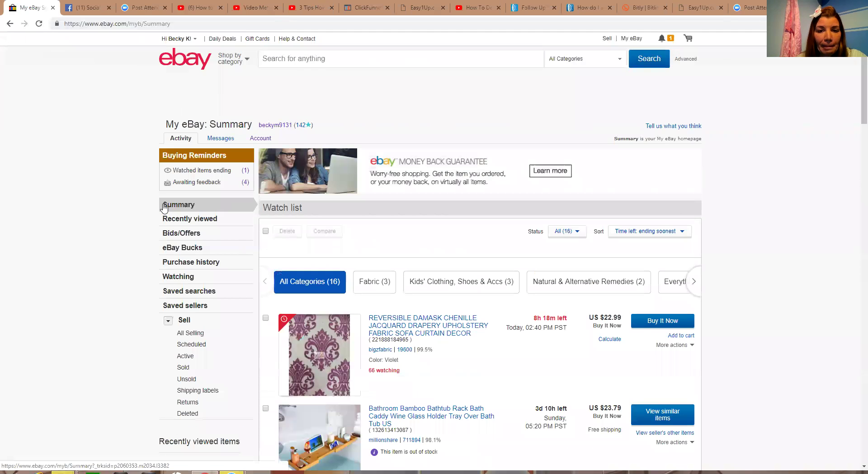
pyautogui.click(187, 333)
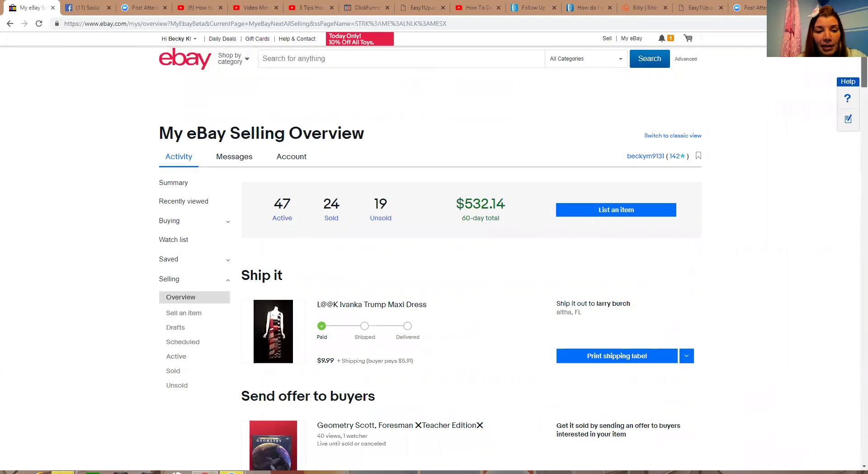
pyautogui.scroll(-4, 856, 64)
pyautogui.scroll(2, 856, 65)
pyautogui.scroll(-1, 856, 65)
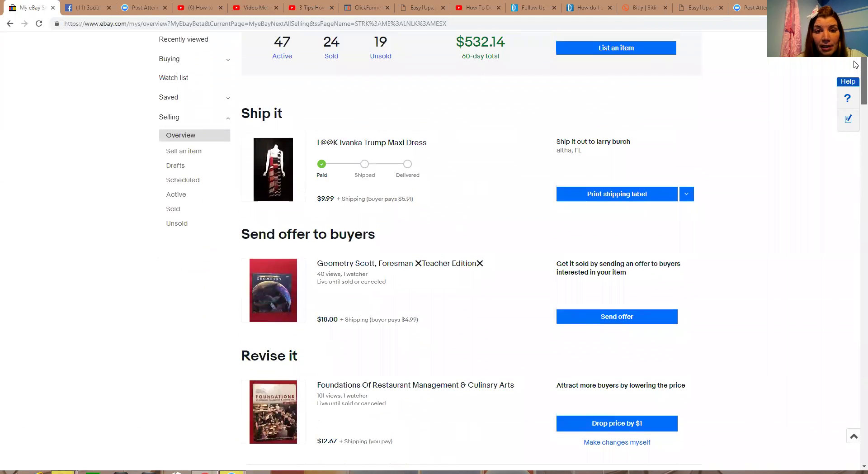
pyautogui.moveTo(855, 64); pyautogui.dragTo(855, 65)
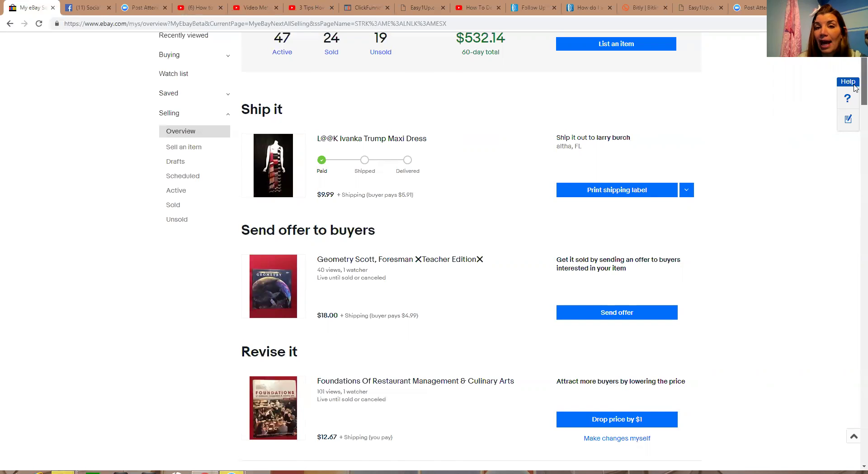
pyautogui.scroll(-2, 856, 95)
pyautogui.scroll(-1, 856, 96)
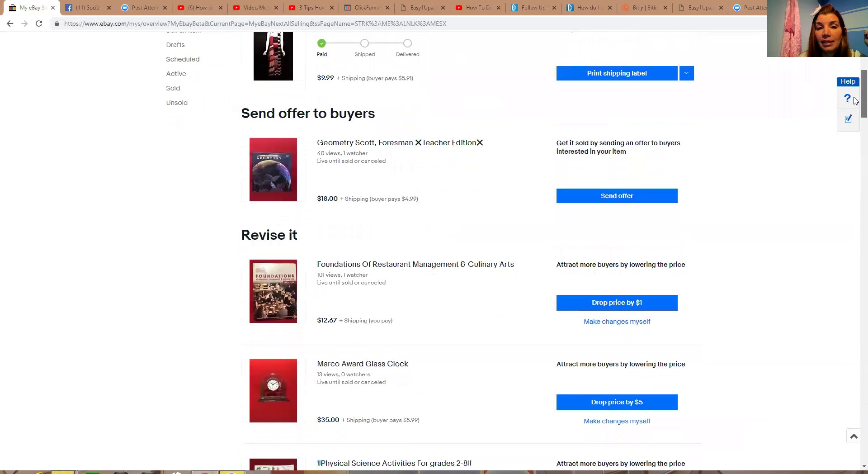
pyautogui.scroll(1, 856, 99)
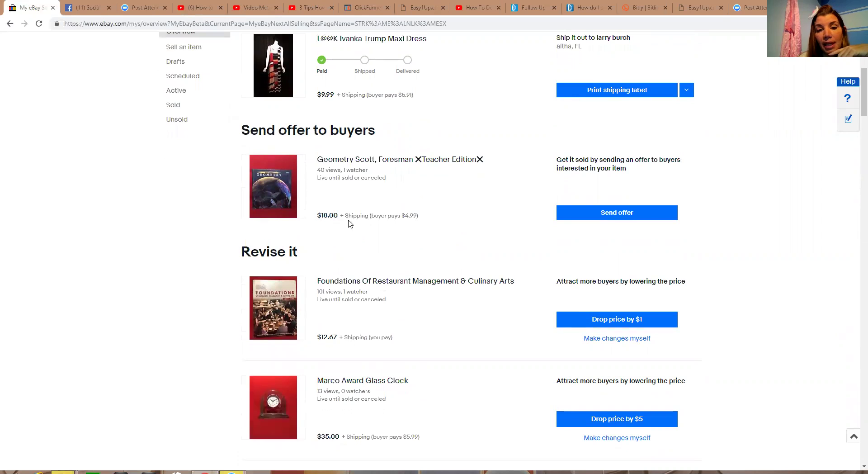
# Send the Geometry textbook's watcher a 10.00 offer with the message 'Happy Holidays!'
pyautogui.click(586, 220)
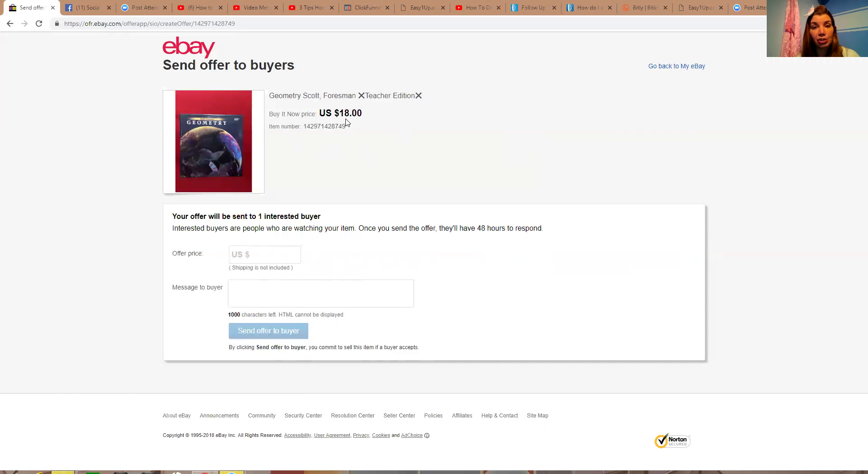
pyautogui.click(264, 255)
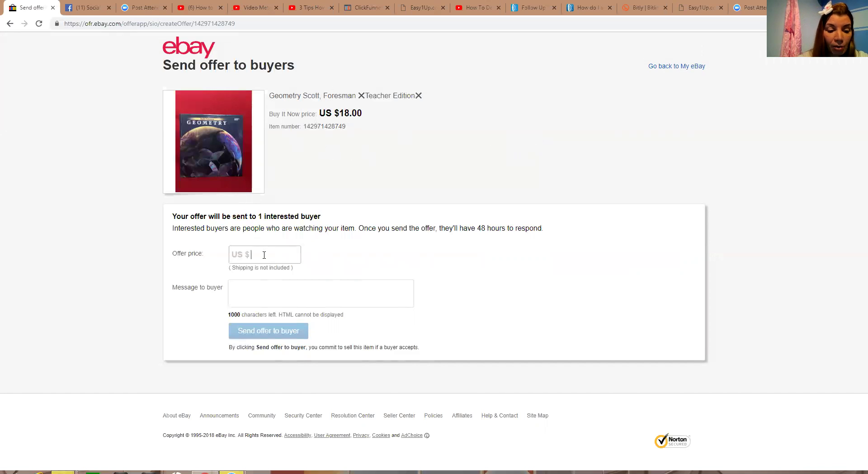
pyautogui.write('10.00')
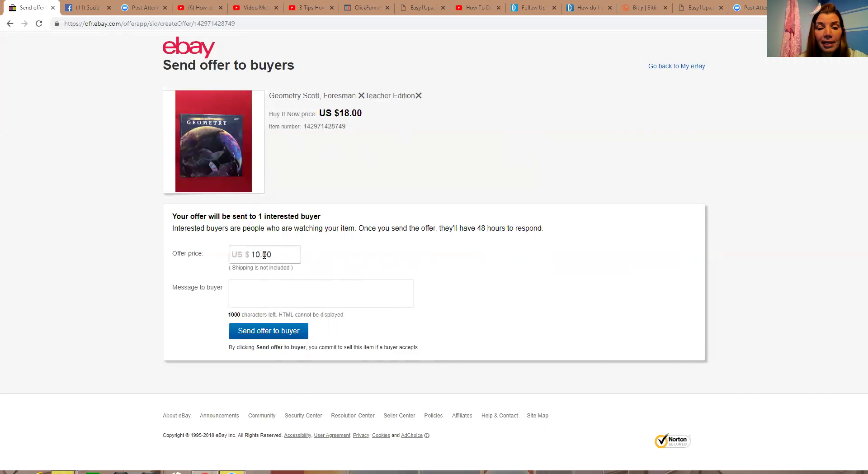
pyautogui.click(256, 293)
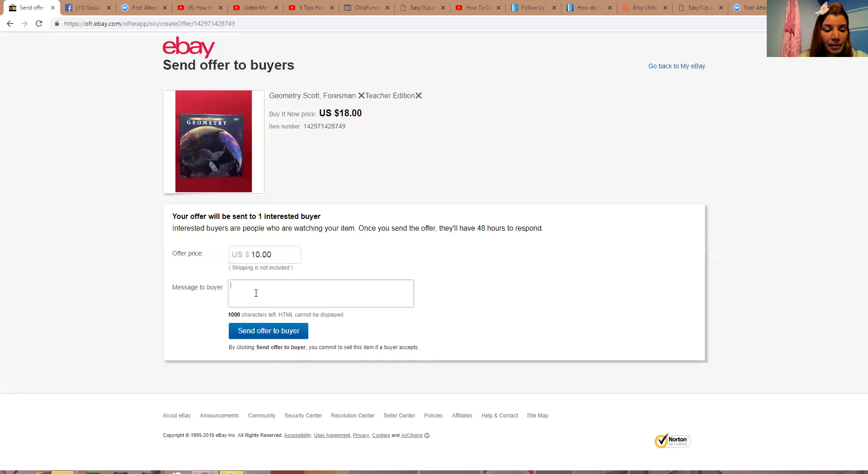
pyautogui.write('Ha')
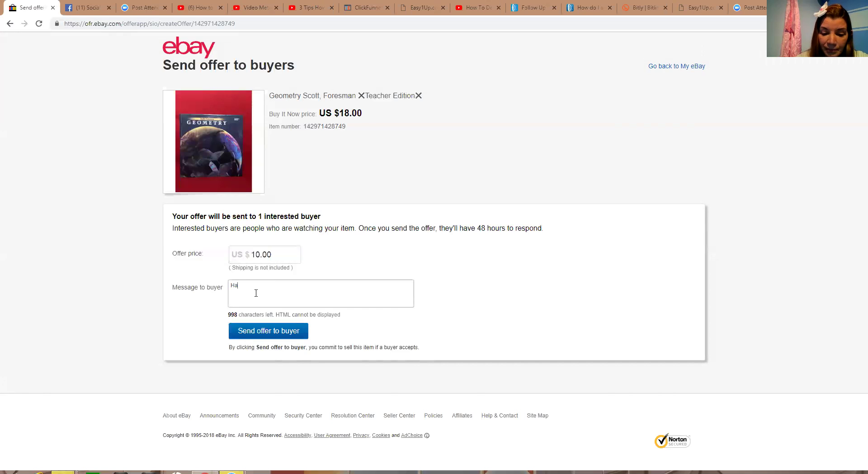
pyautogui.write('ppy Ho')
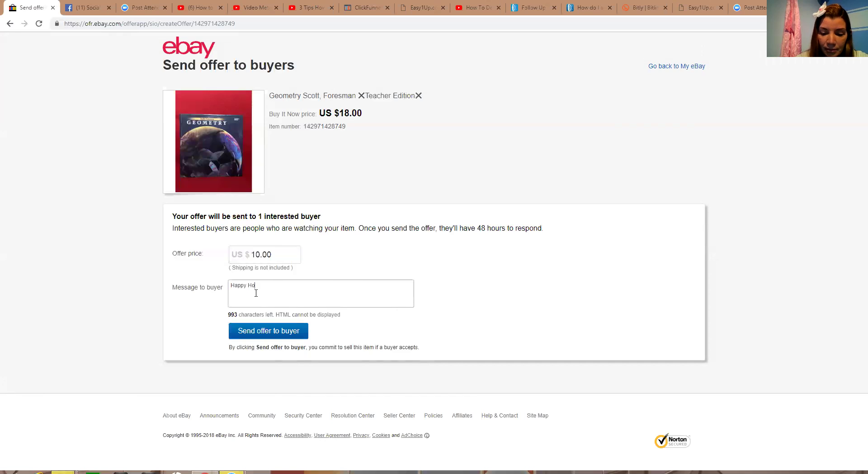
pyautogui.write('lidays')
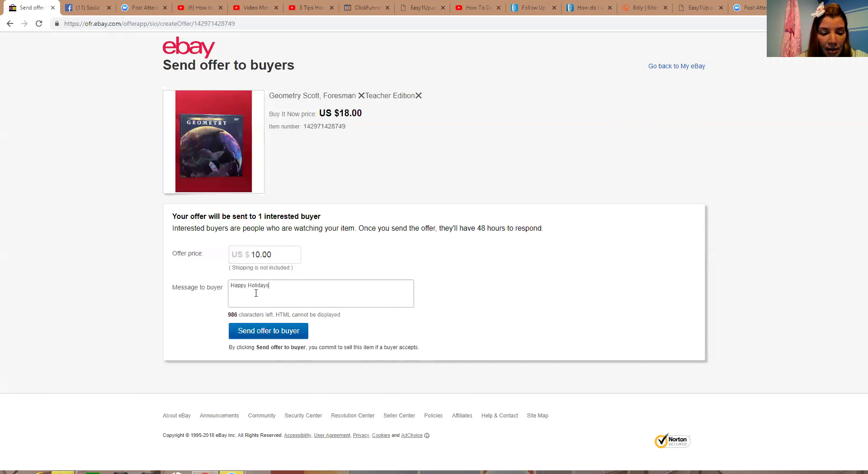
pyautogui.write('!')
pyautogui.click(270, 333)
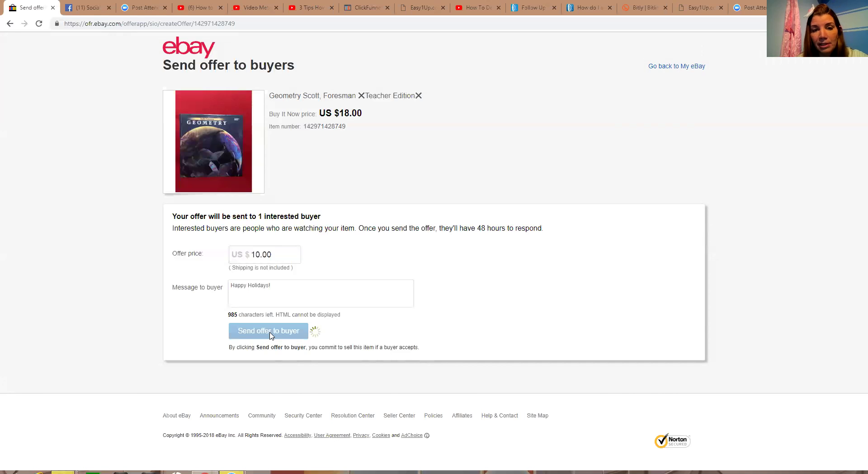